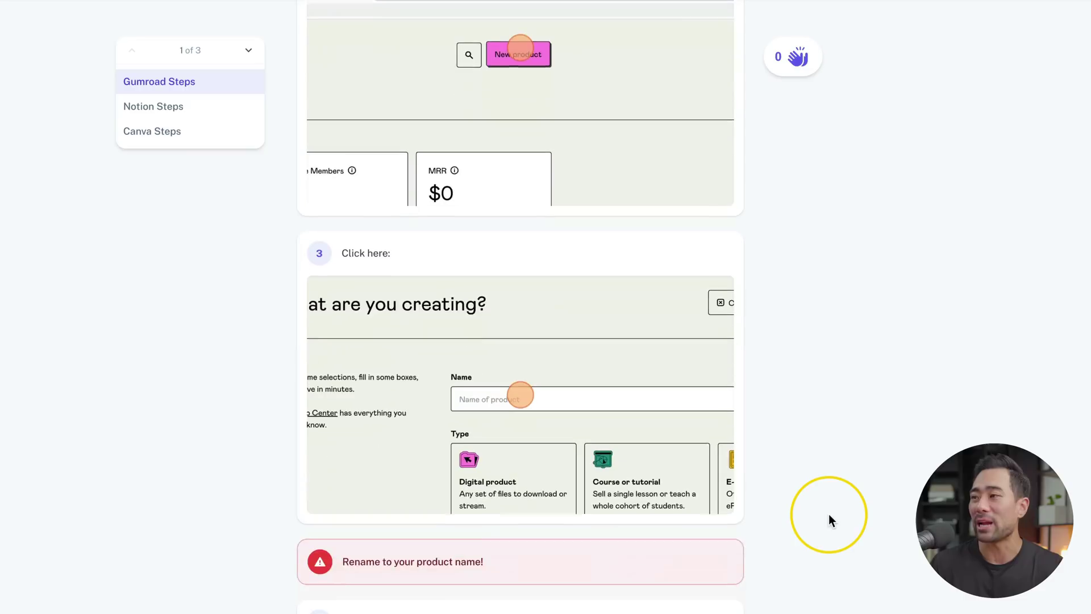
# Scroll through the guide's Share dialog and switch to its Export tab to show Export as PDF
pyautogui.scroll(-6, 829, 513)
pyautogui.scroll(-15, 828, 514)
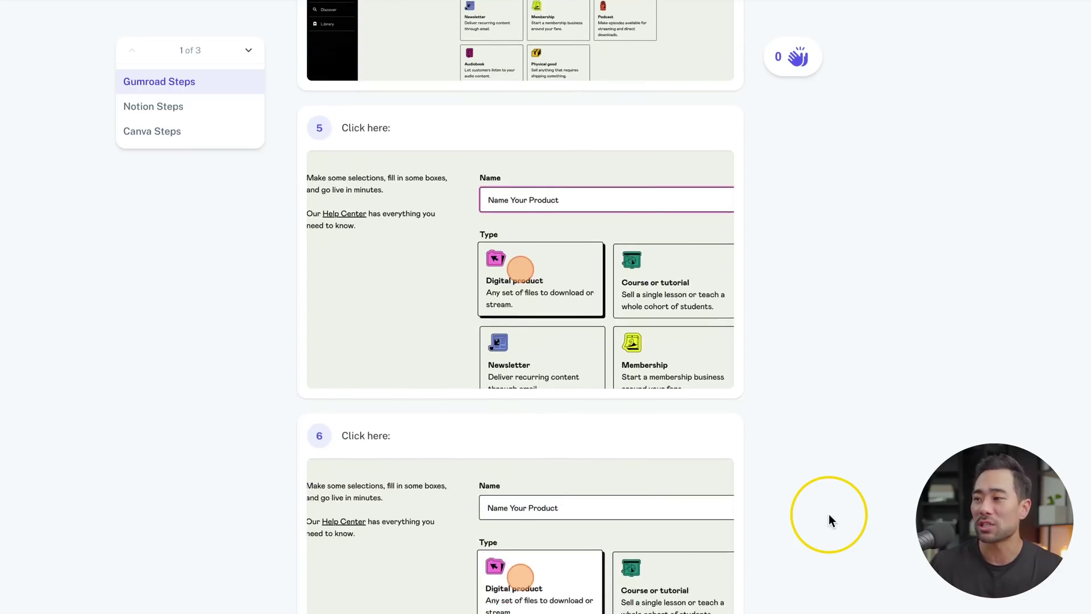
pyautogui.scroll(-20, 828, 514)
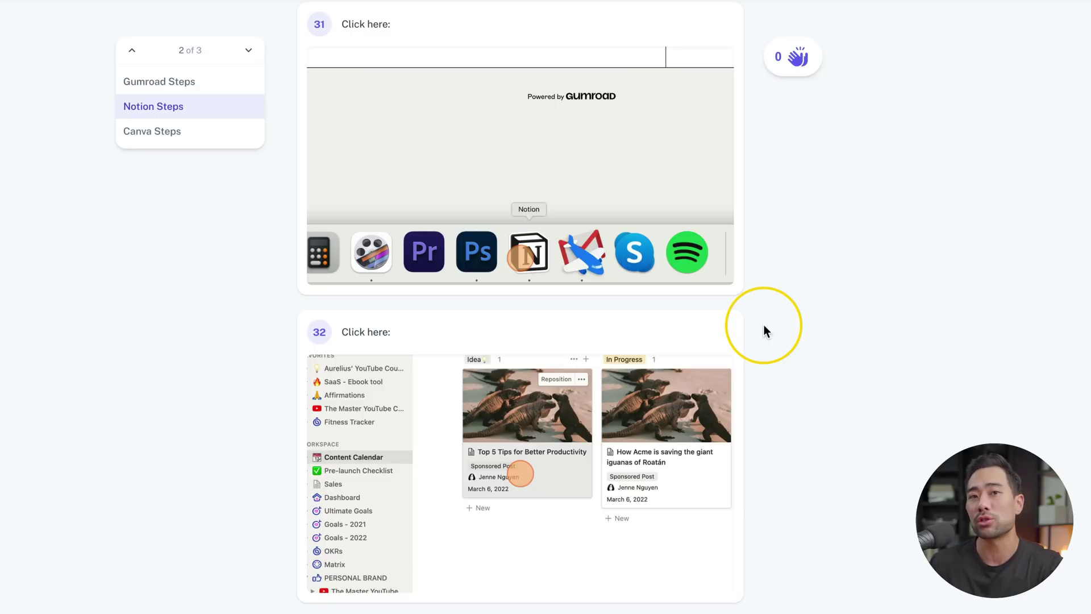
pyautogui.scroll(-3, 763, 330)
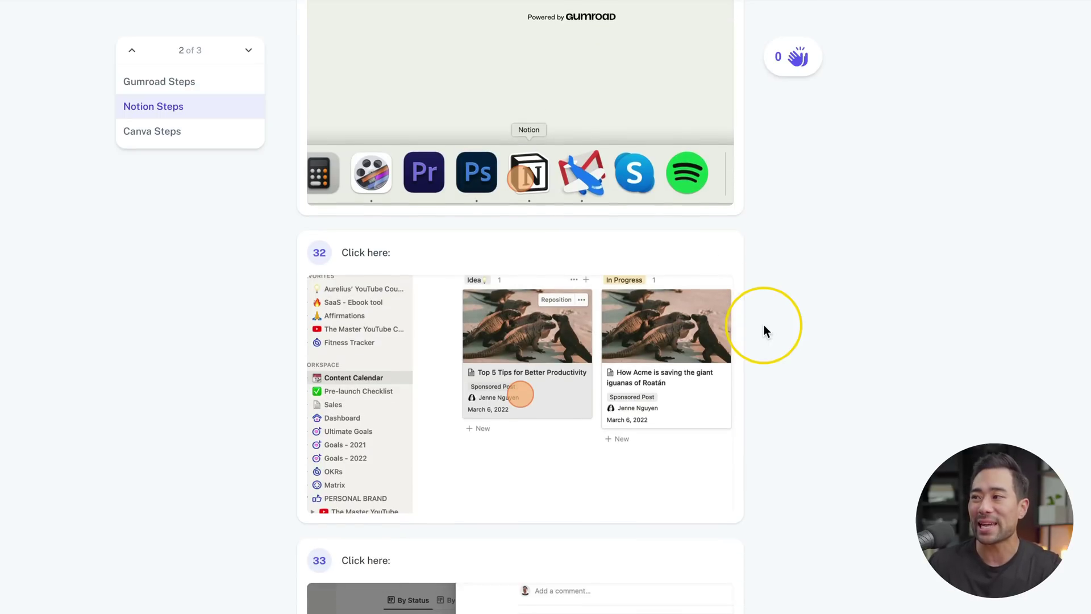
pyautogui.scroll(2, 750, 339)
pyautogui.scroll(1, 725, 257)
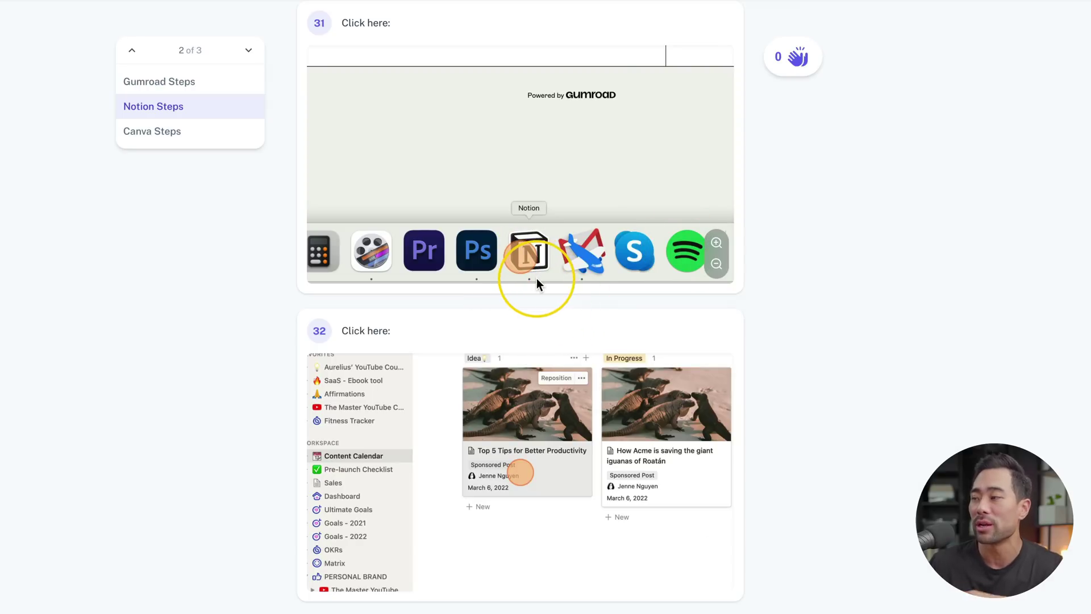
pyautogui.scroll(-5, 563, 308)
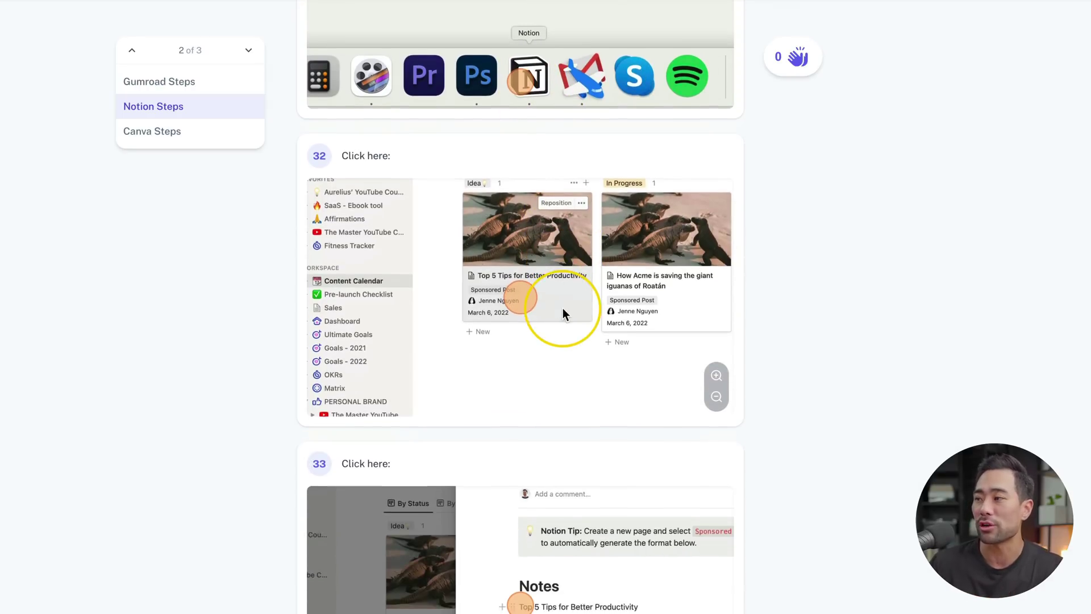
pyautogui.scroll(-7, 562, 308)
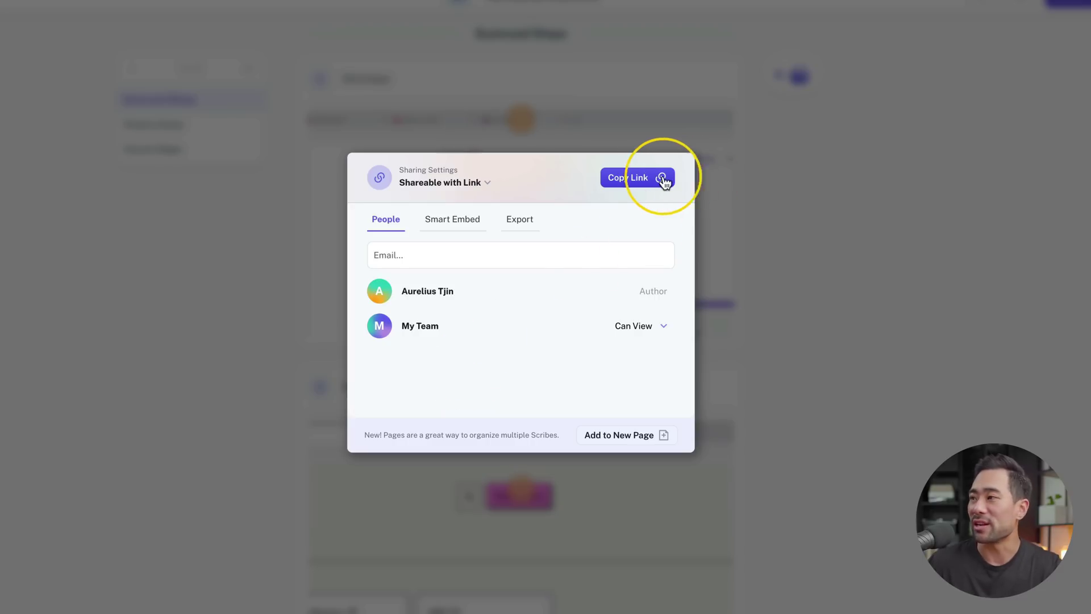
pyautogui.click(520, 219)
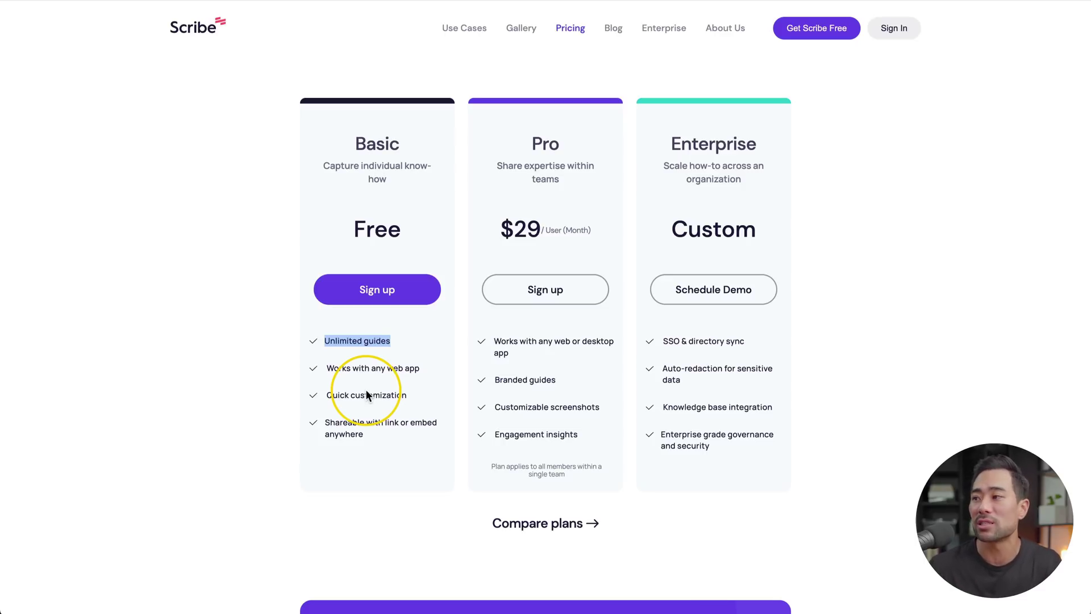
# Clear the highlighted Unlimited guides text and go to the Scribe homepage
pyautogui.click(540, 189)
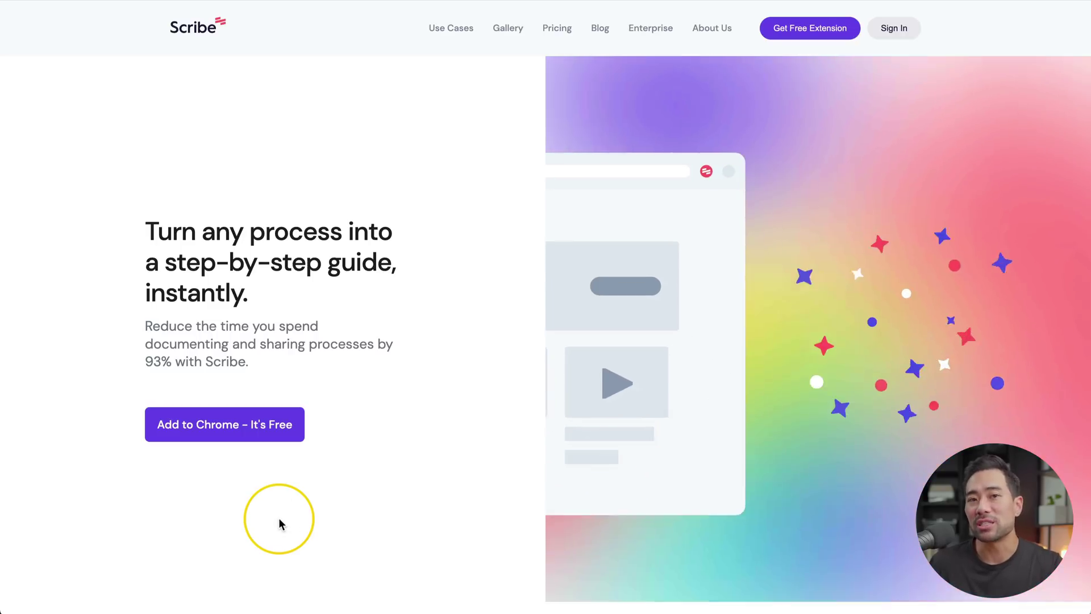
pyautogui.click(279, 518)
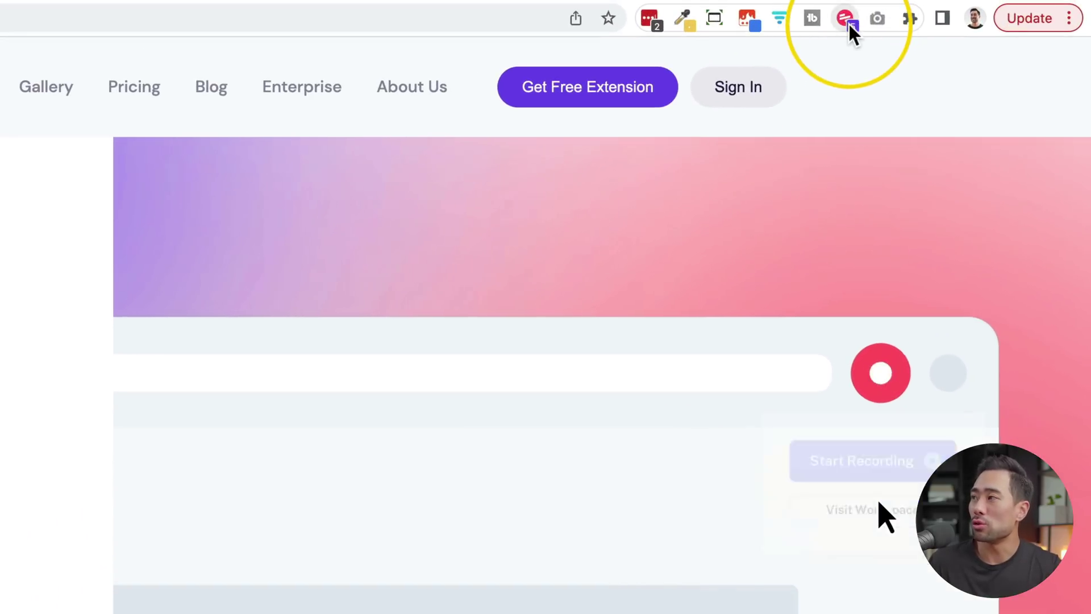
# Check the Scribe extension's options and confirm Scribe is pinned in Chrome's Extensions menu
pyautogui.click(847, 22)
pyautogui.click(847, 23)
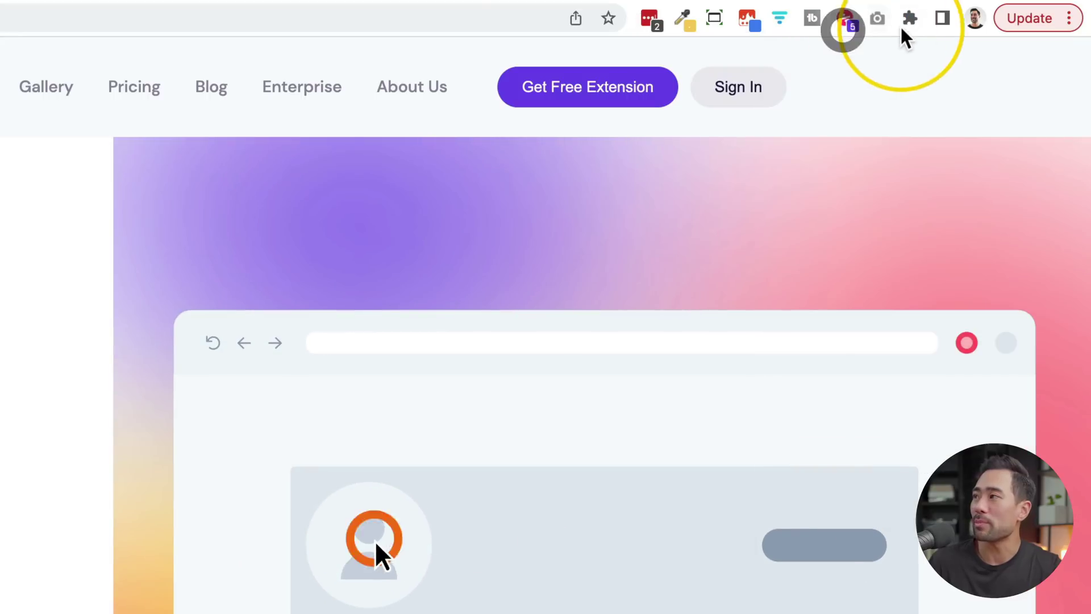
pyautogui.click(909, 19)
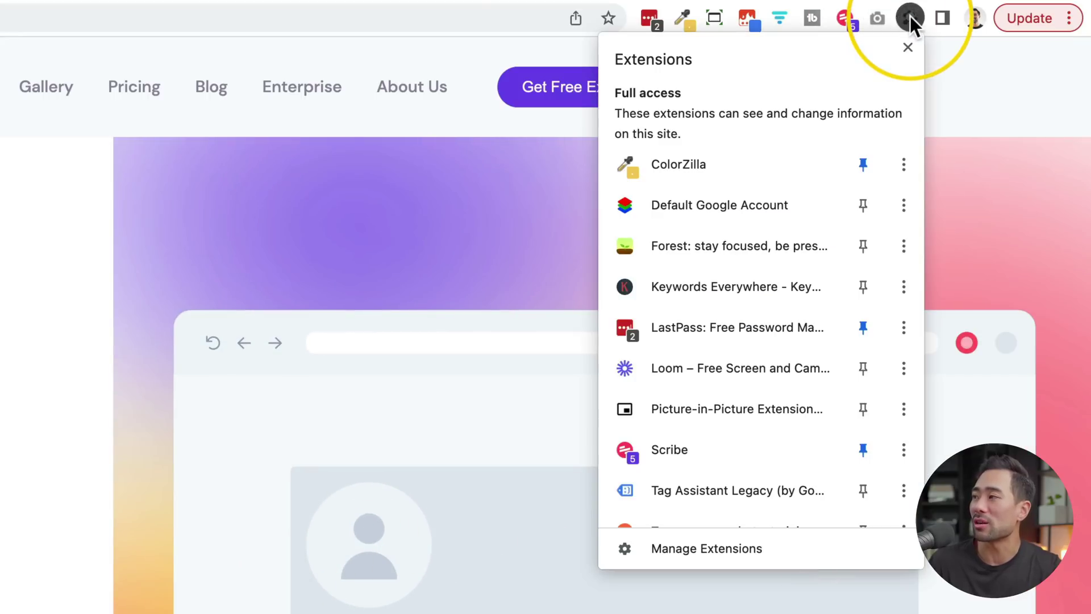
pyautogui.scroll(-2, 880, 233)
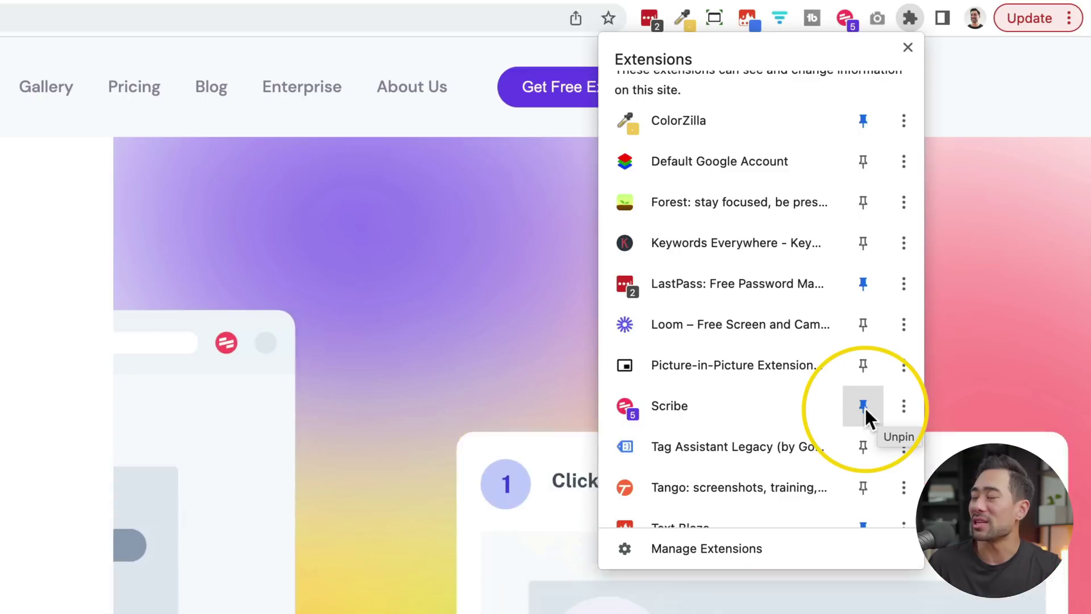
pyautogui.click(846, 23)
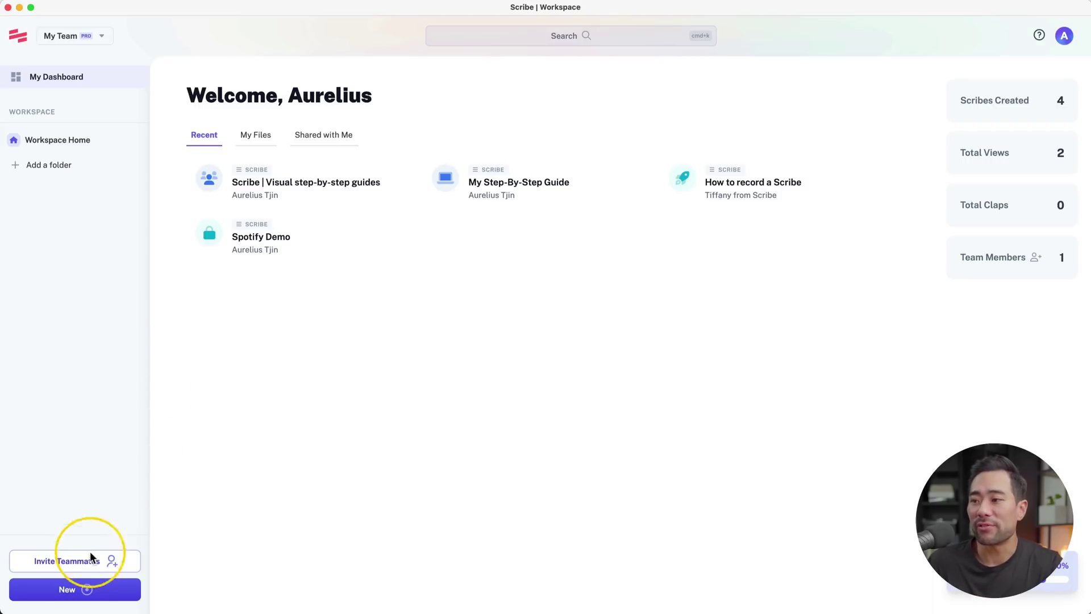
# Start a Full Desktop Recording from the New button in Scribe desktop's sidebar
pyautogui.click(75, 594)
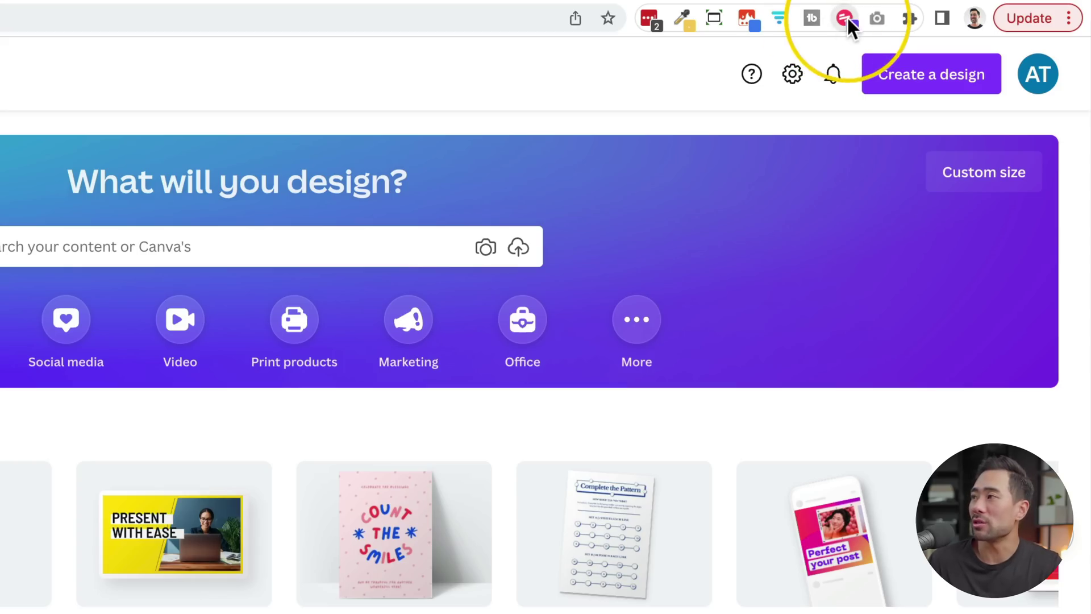
# Launch the Scribe recorder and create a blank 1080 × 1920 px Instagram Story in Canva
pyautogui.click(847, 18)
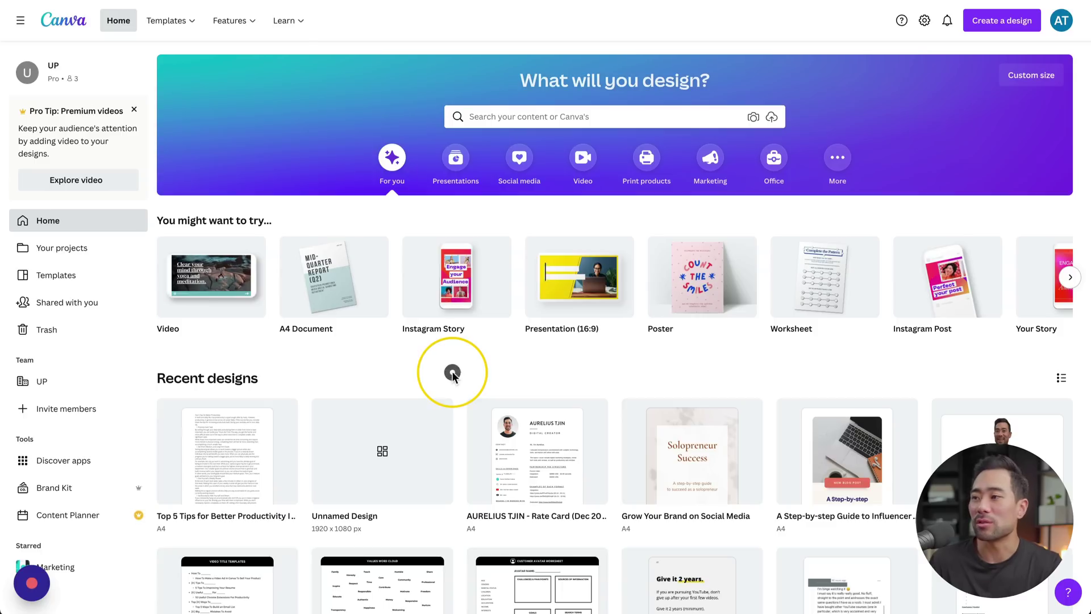
pyautogui.click(452, 375)
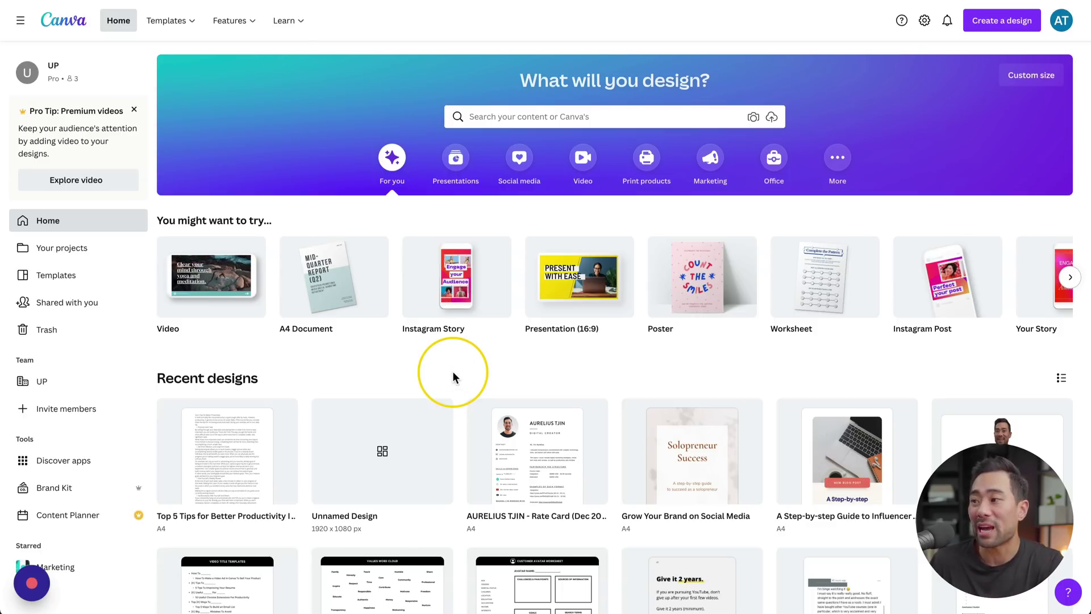
pyautogui.click(460, 368)
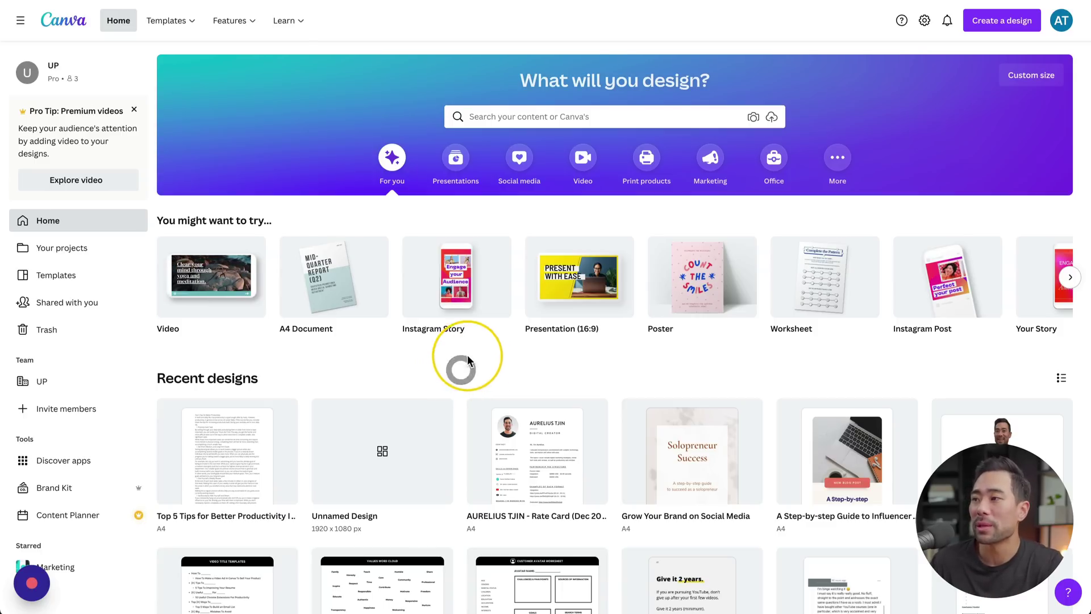
pyautogui.click(458, 279)
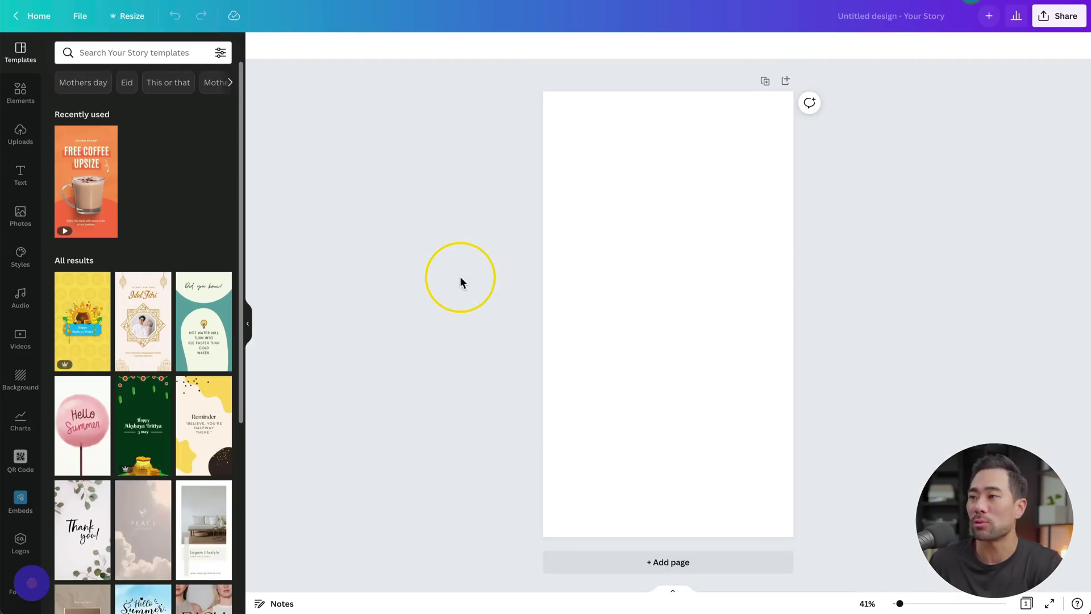
# Search story templates for 'office' and apply the Home Office template
pyautogui.click(109, 53)
pyautogui.write('office')
pyautogui.press('Return')
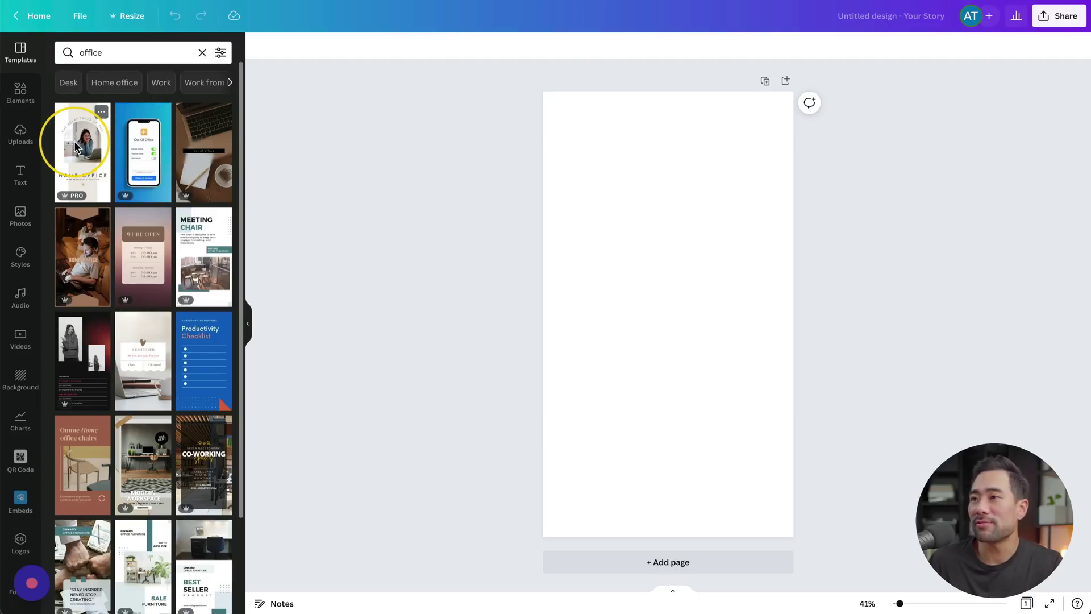
pyautogui.click(75, 147)
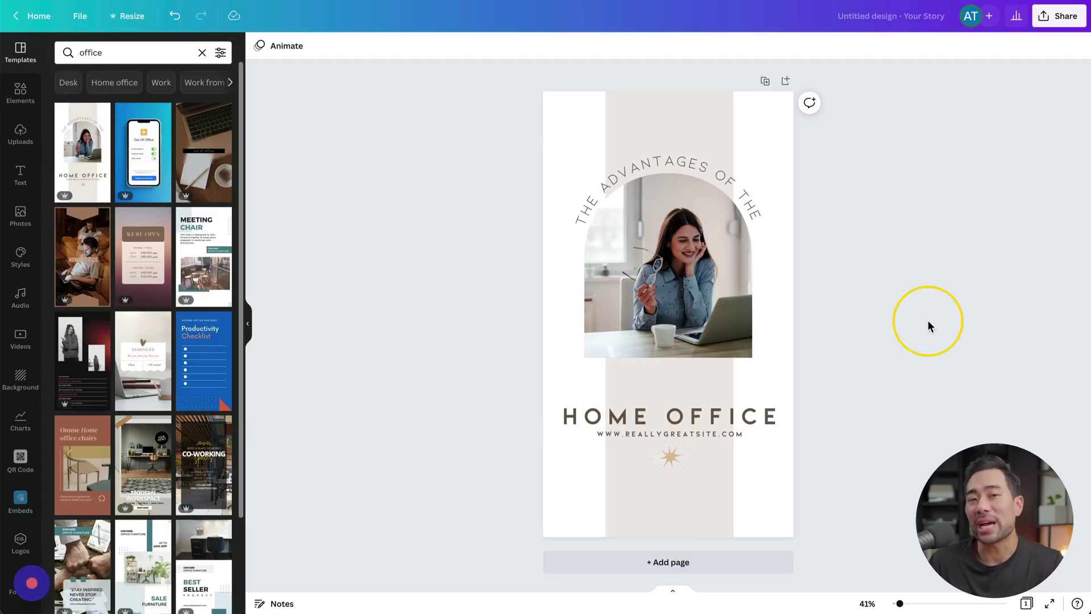
# Retitle the curved text '7 BEST TIPS' and start editing the HOME OFFICE heading
pyautogui.doubleClick(667, 162)
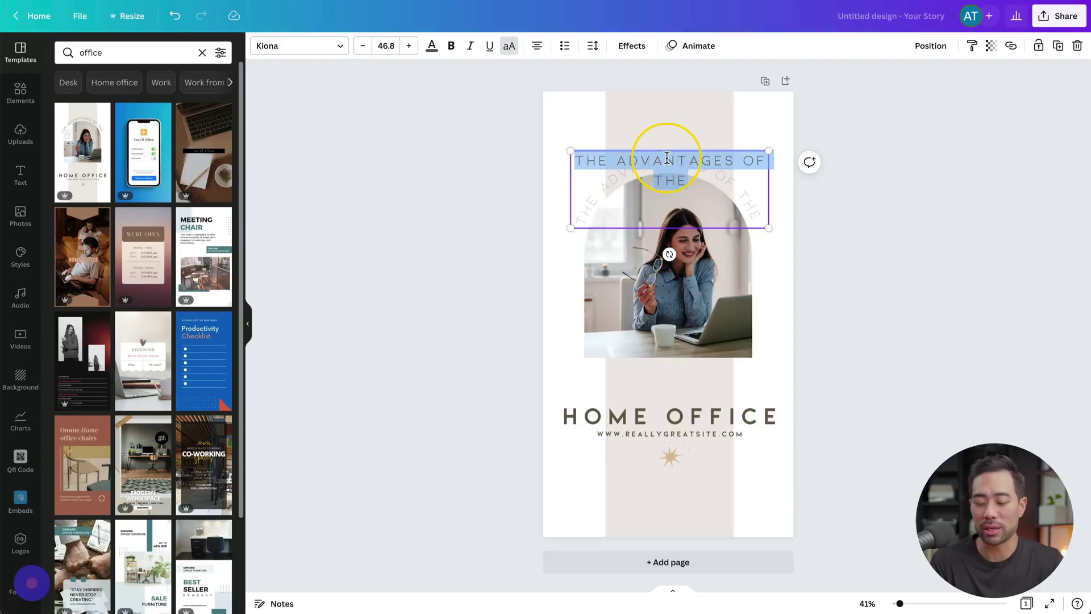
pyautogui.write('7 BEST TIPS')
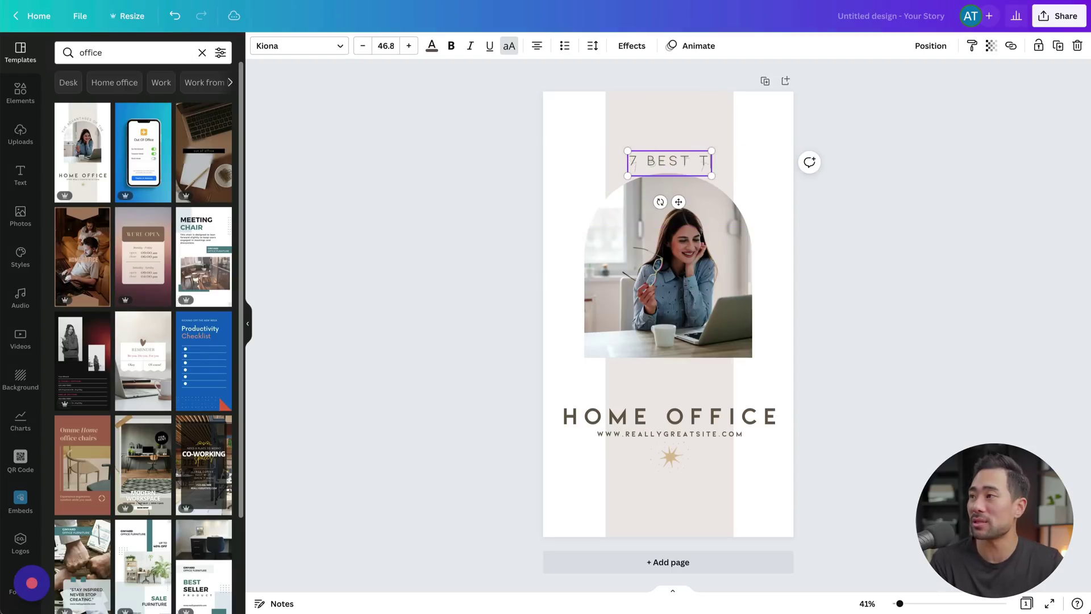
pyautogui.click(876, 295)
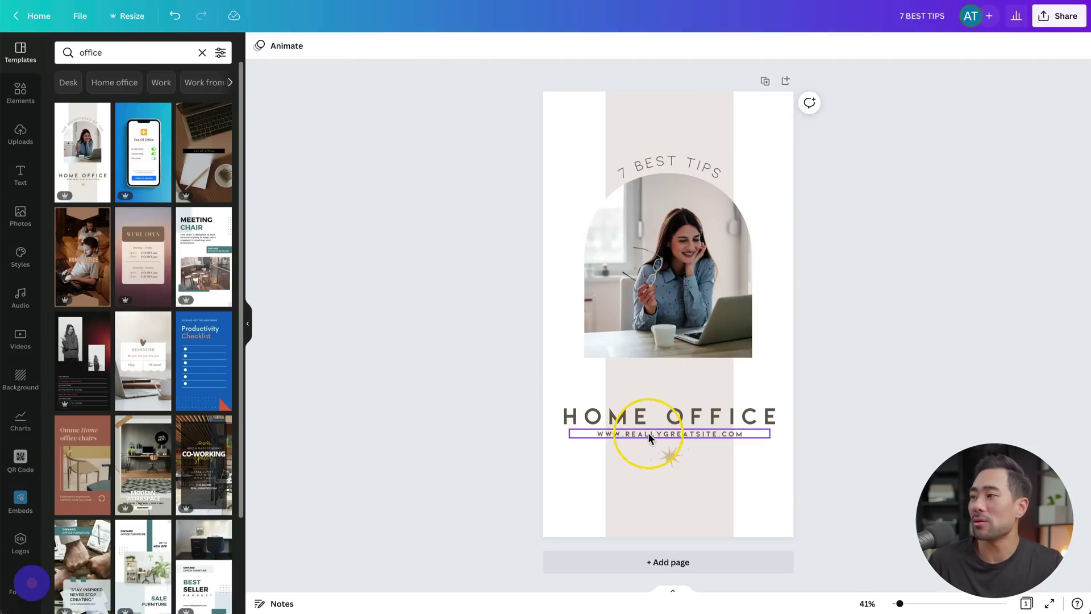
pyautogui.doubleClick(675, 414)
# Change the heading to 'NEW POST' and make the beige background strip blue
pyautogui.write('NEW POST')
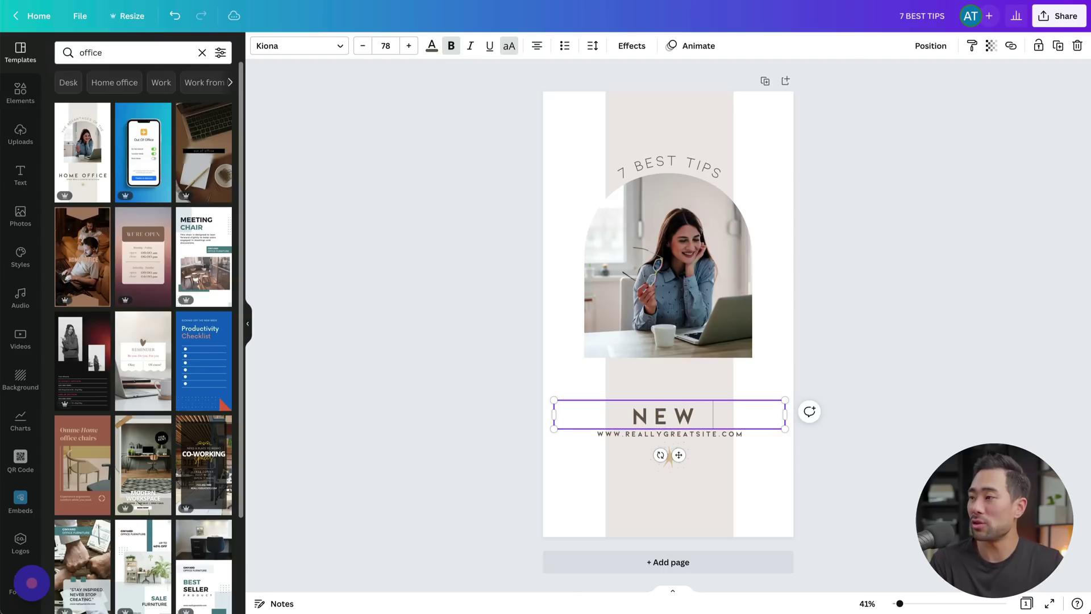
pyautogui.click(858, 335)
pyautogui.click(637, 98)
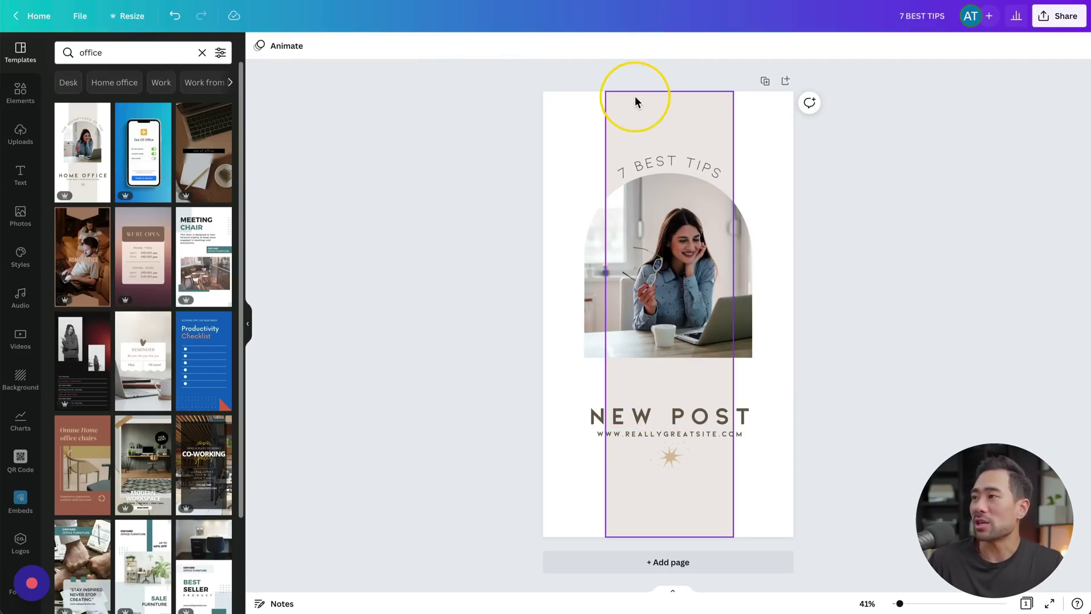
pyautogui.click(259, 50)
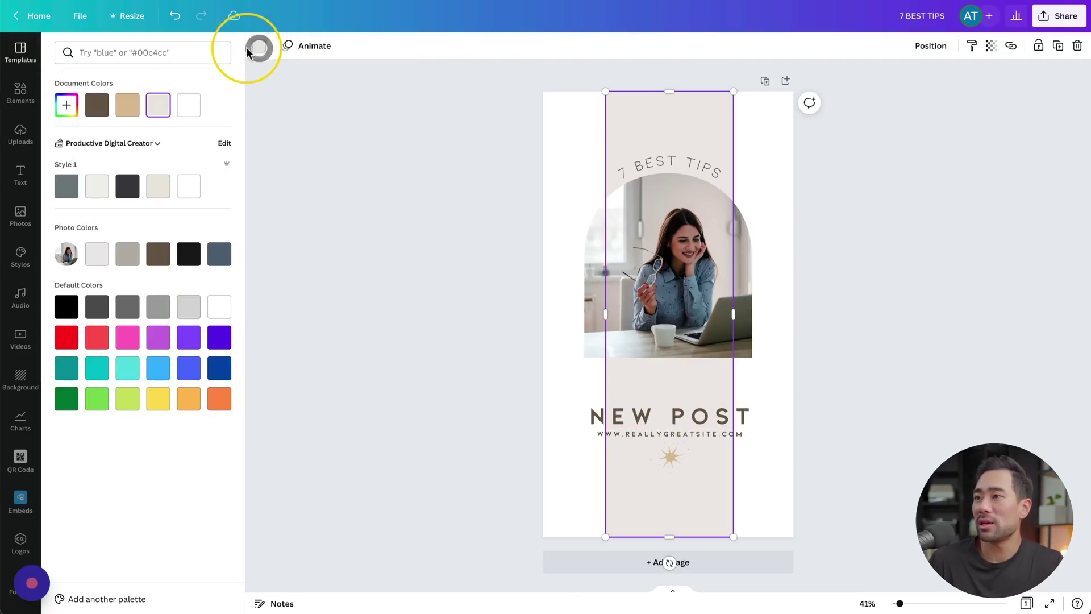
pyautogui.click(189, 369)
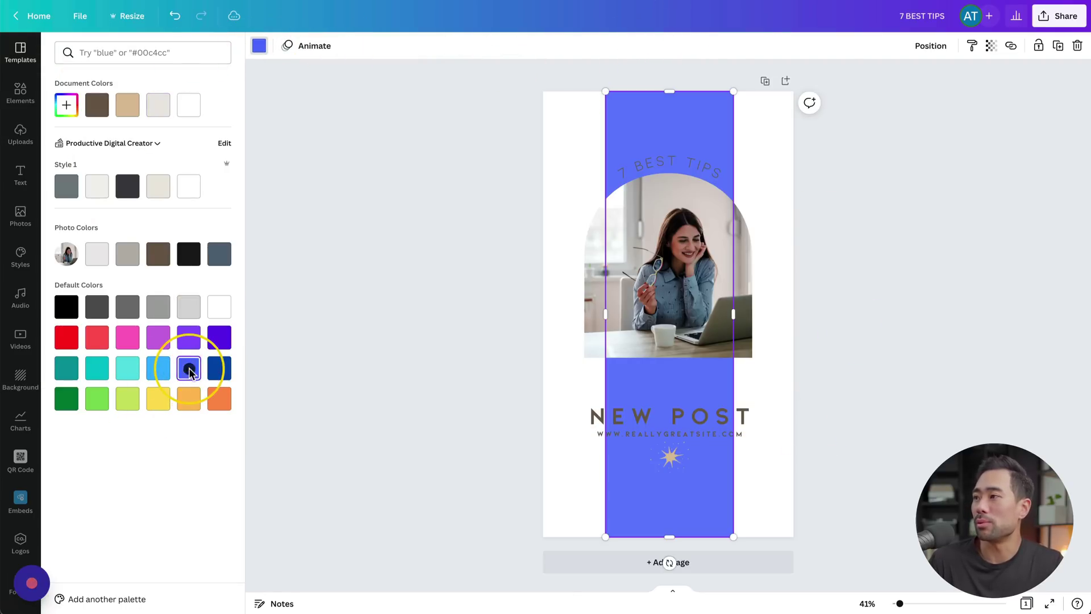
pyautogui.click(892, 387)
pyautogui.click(821, 437)
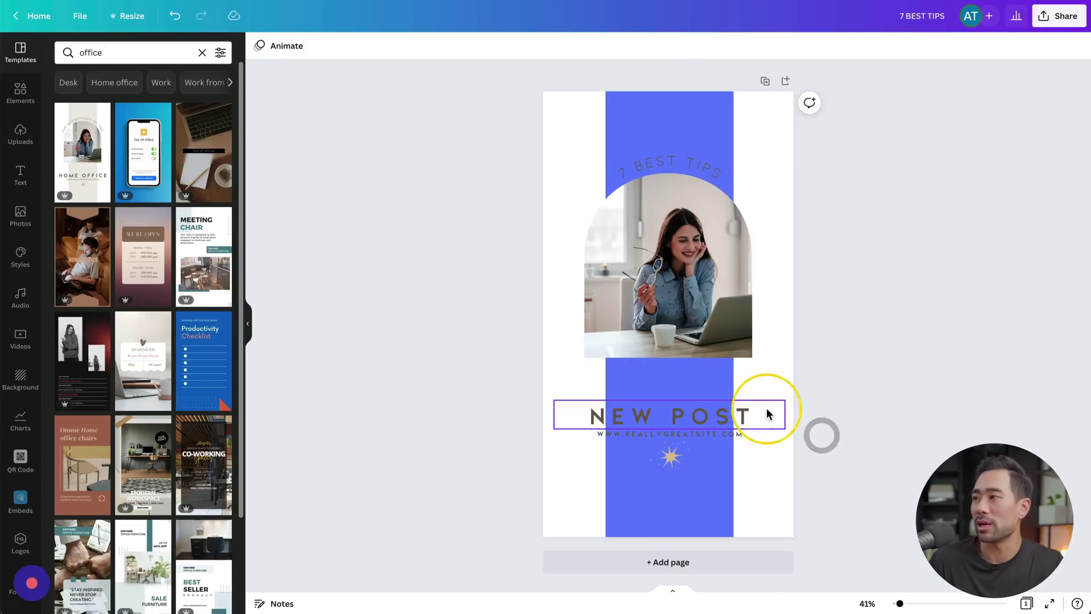
# Replace the woman's arch photo with an office stock image and copy the share link
pyautogui.click(718, 312)
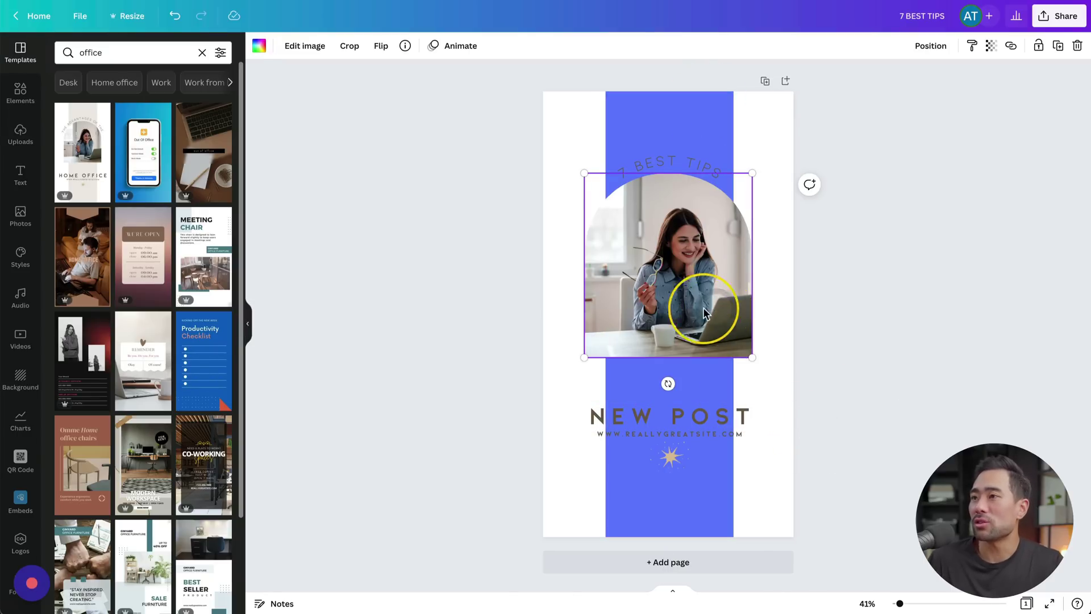
pyautogui.click(21, 221)
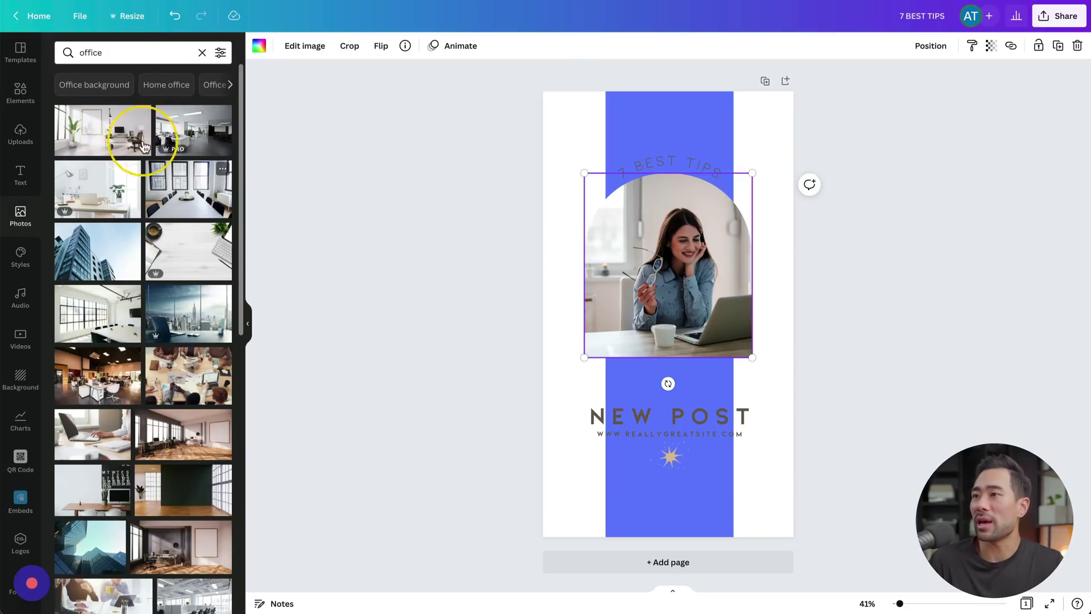
pyautogui.moveTo(95, 142); pyautogui.dragTo(624, 267)
pyautogui.click(899, 355)
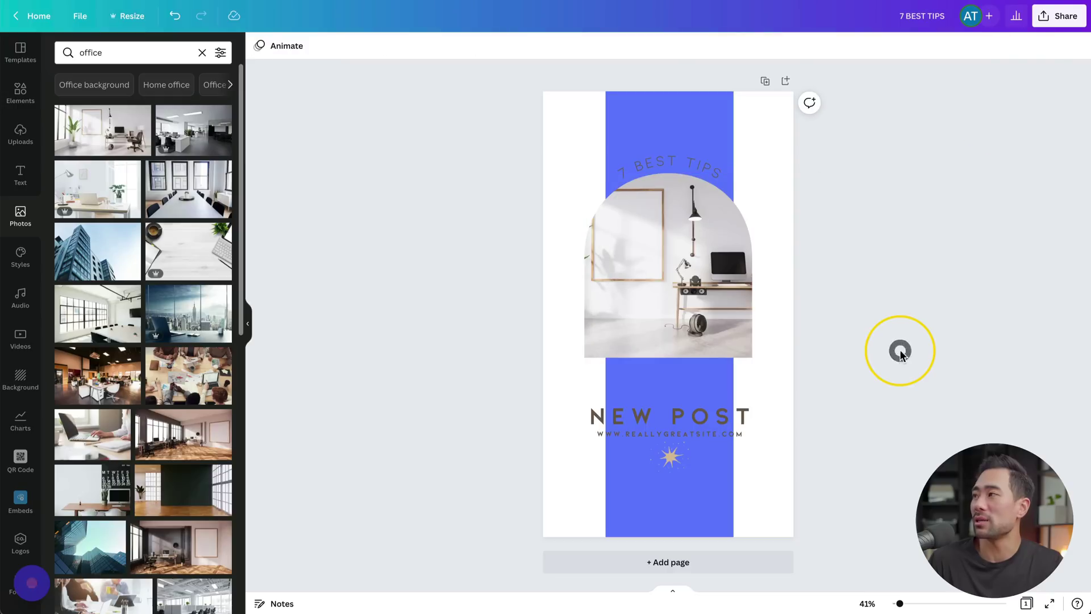
pyautogui.click(1069, 24)
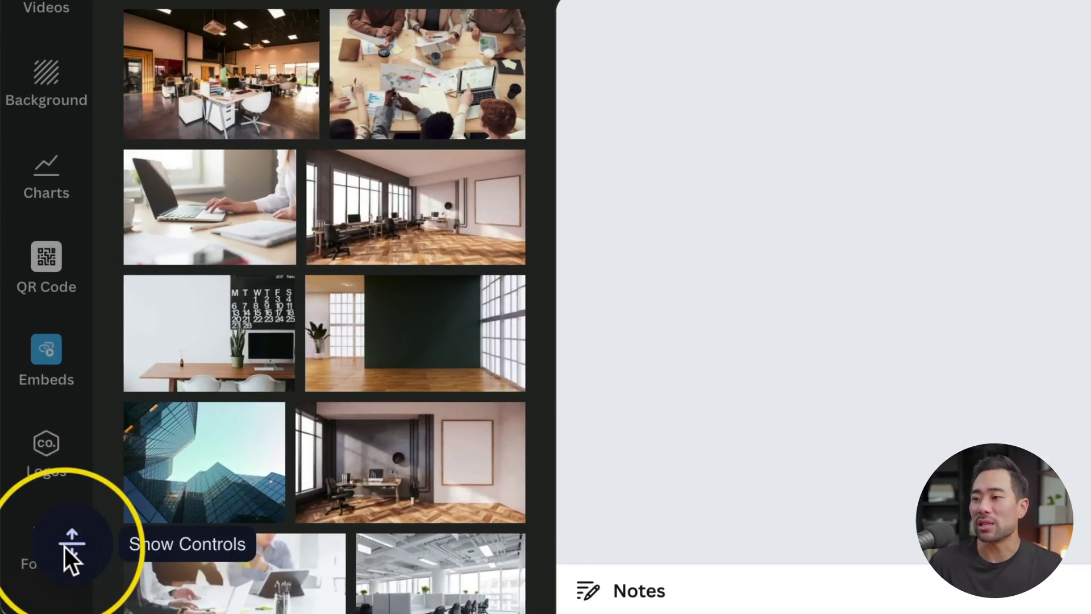
# Expand the Scribe recorder controls and complete the capture to open the Canva Workflow guide
pyautogui.click(76, 552)
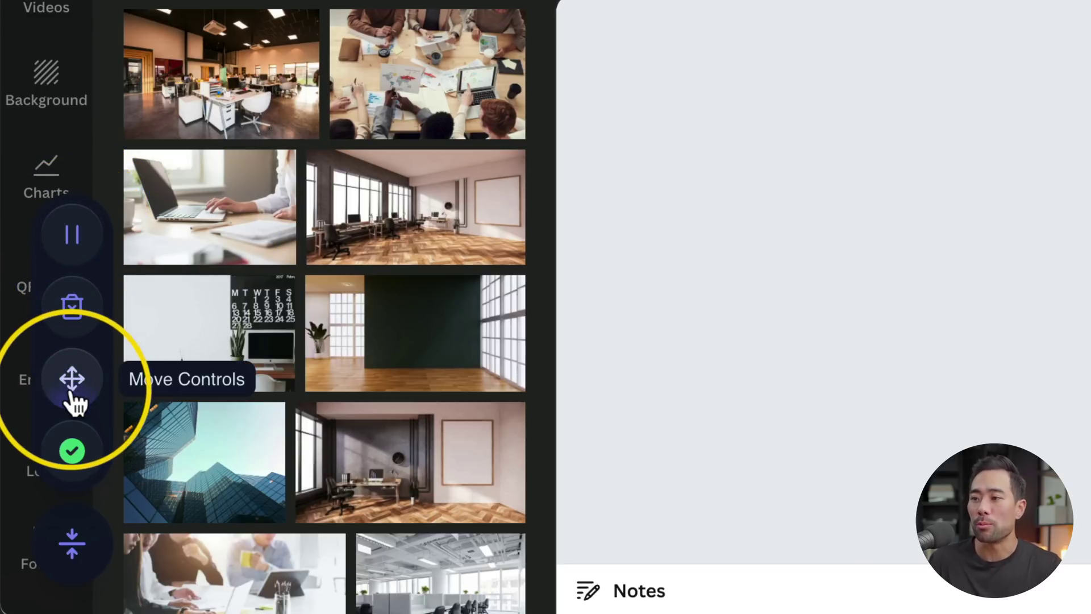
pyautogui.click(72, 461)
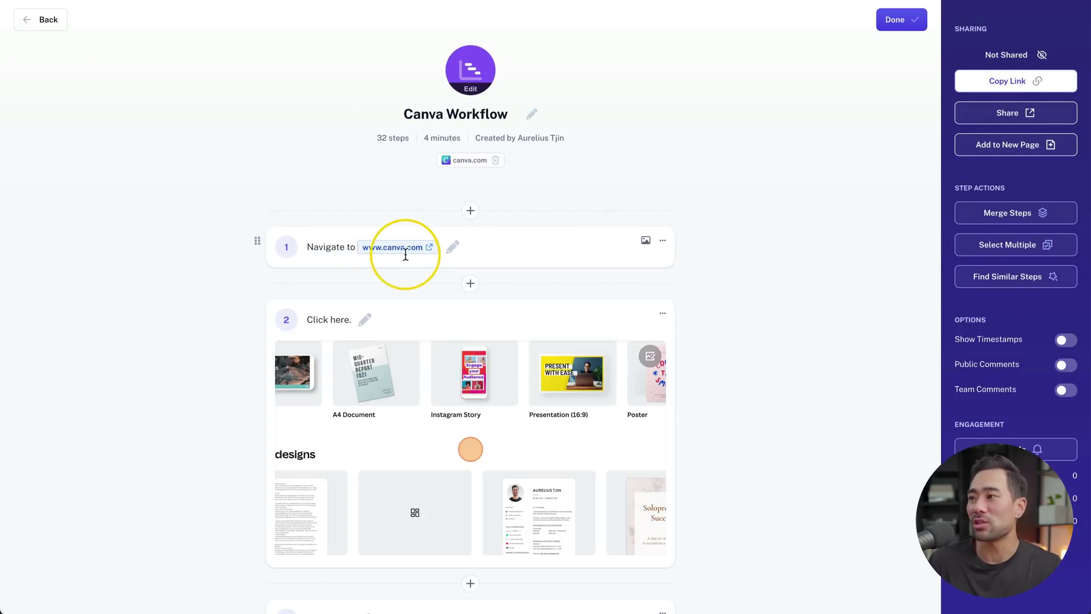
pyautogui.scroll(-3, 683, 348)
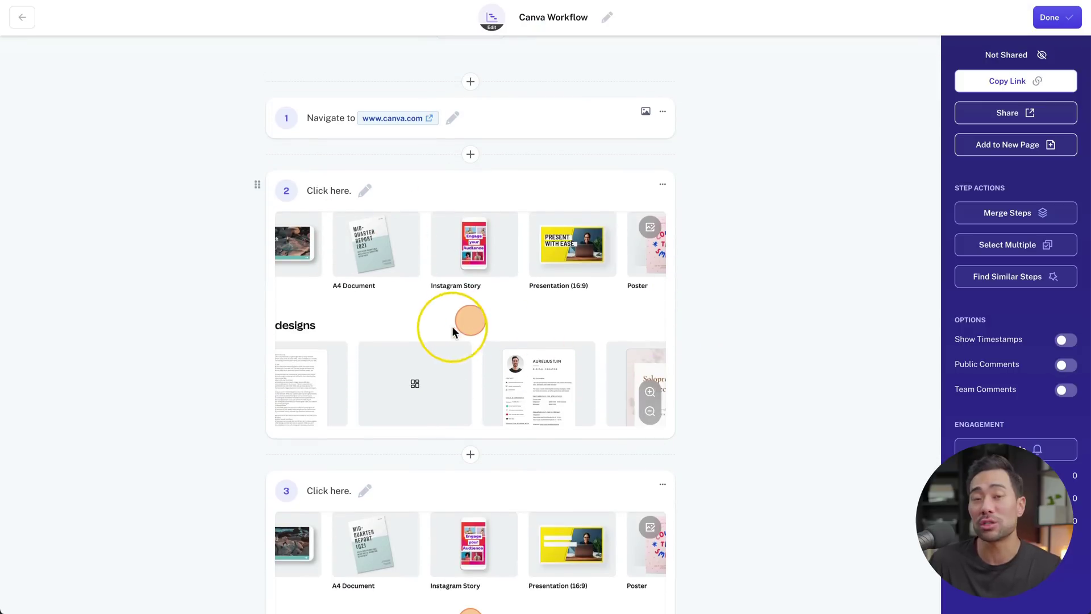
pyautogui.scroll(-2, 511, 390)
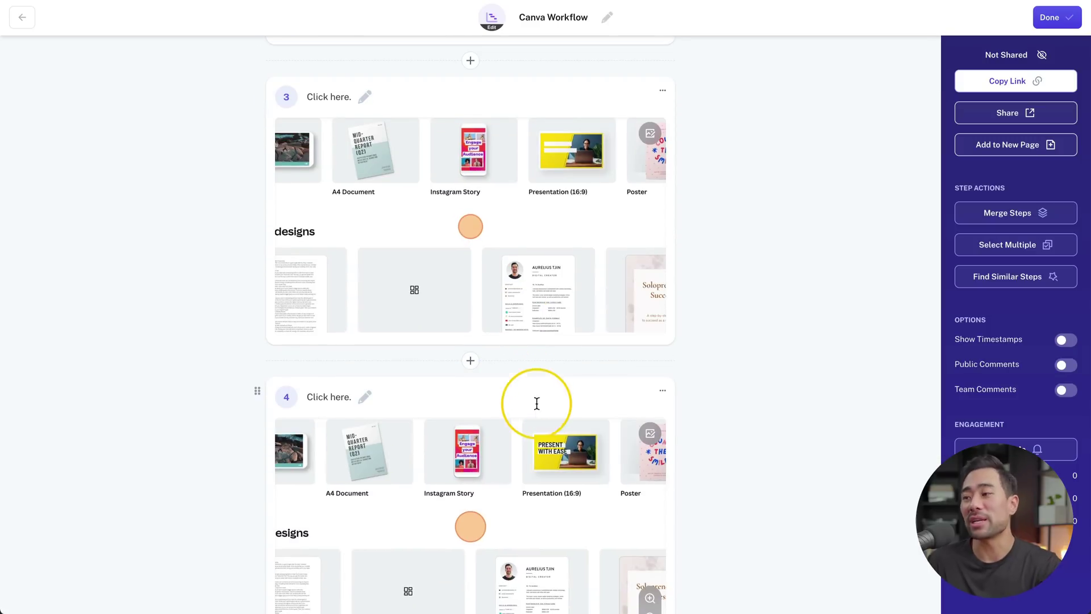
pyautogui.scroll(-10, 537, 403)
pyautogui.scroll(-5, 536, 407)
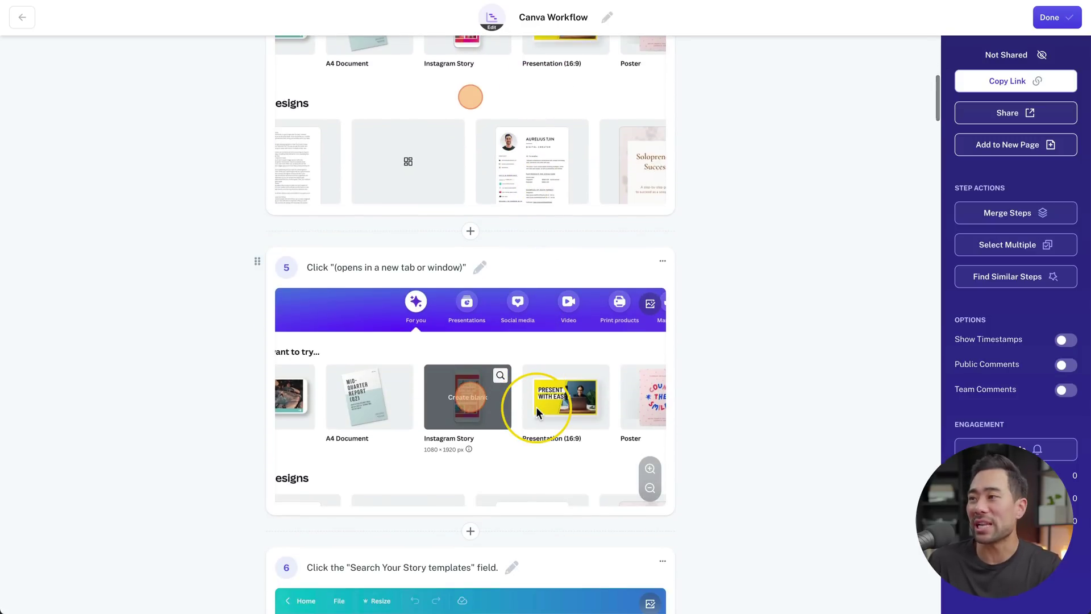
pyautogui.scroll(10, 536, 407)
pyautogui.scroll(5, 537, 407)
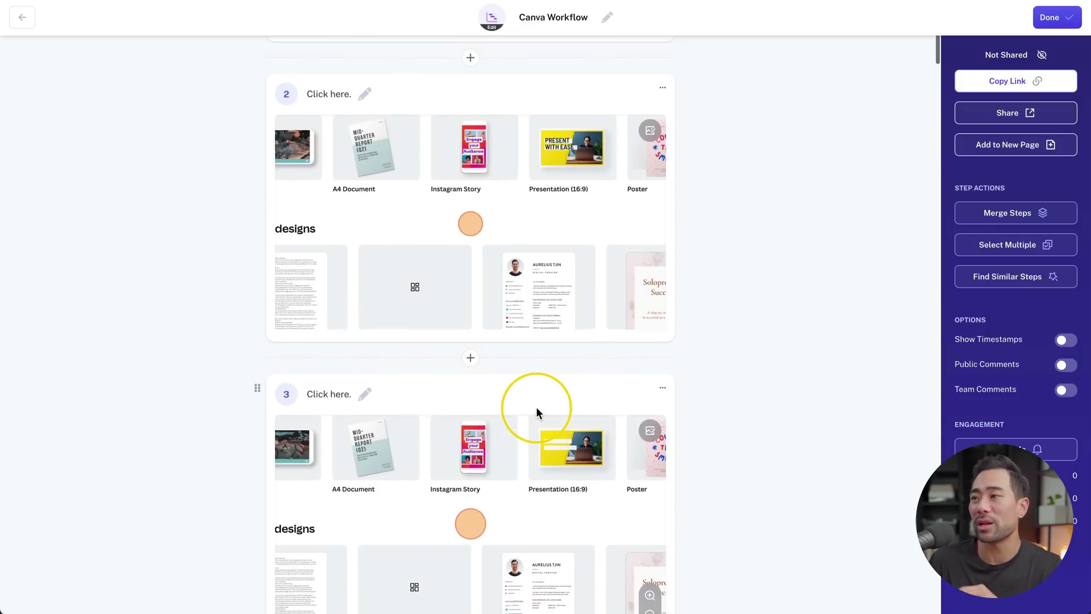
pyautogui.scroll(2, 537, 407)
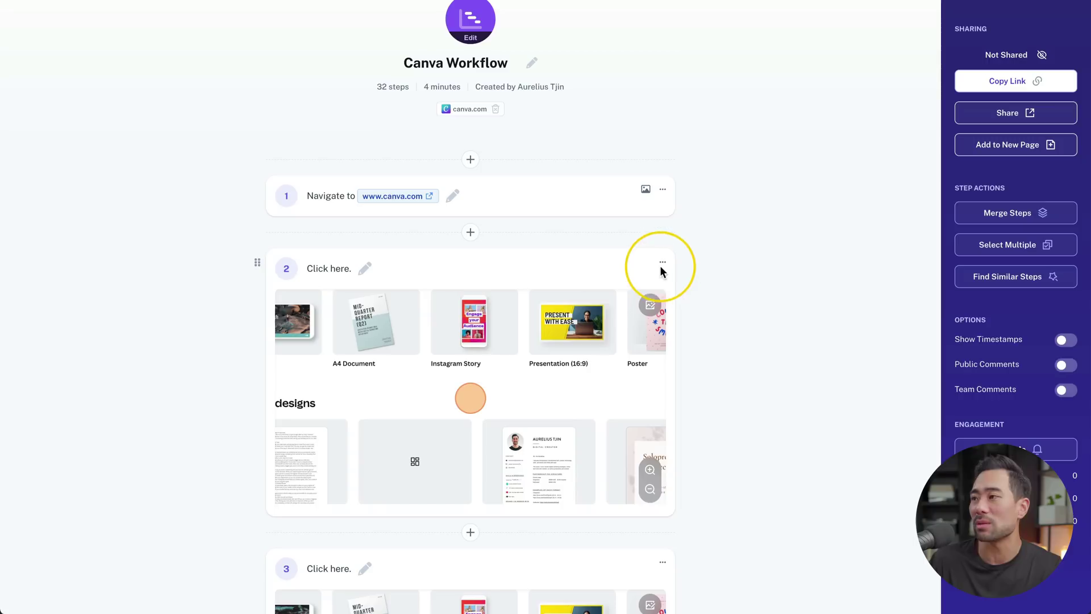
pyautogui.scroll(-1, 786, 355)
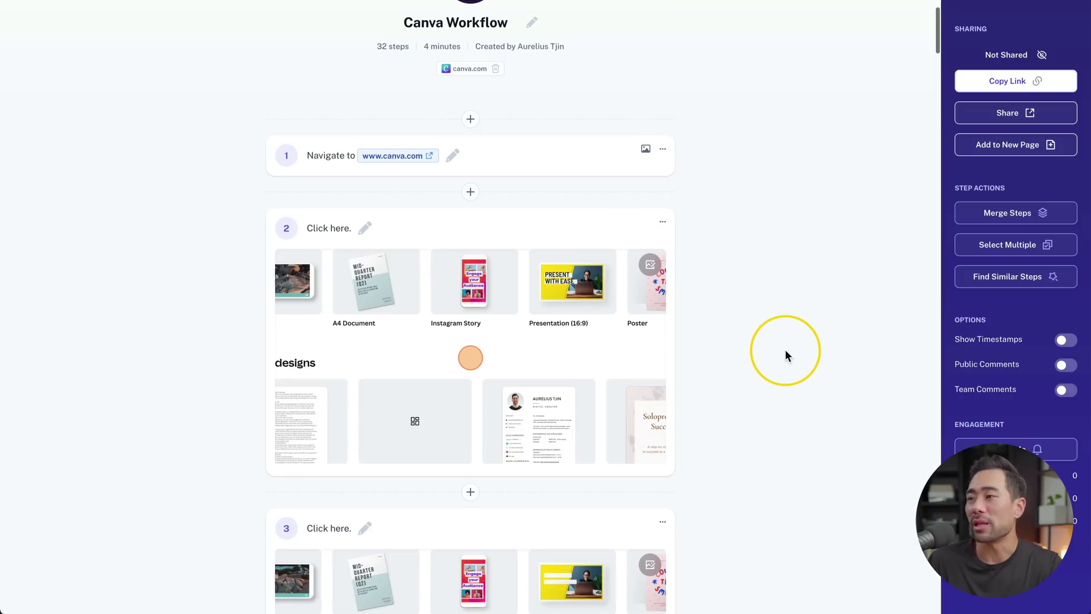
pyautogui.scroll(-10, 786, 355)
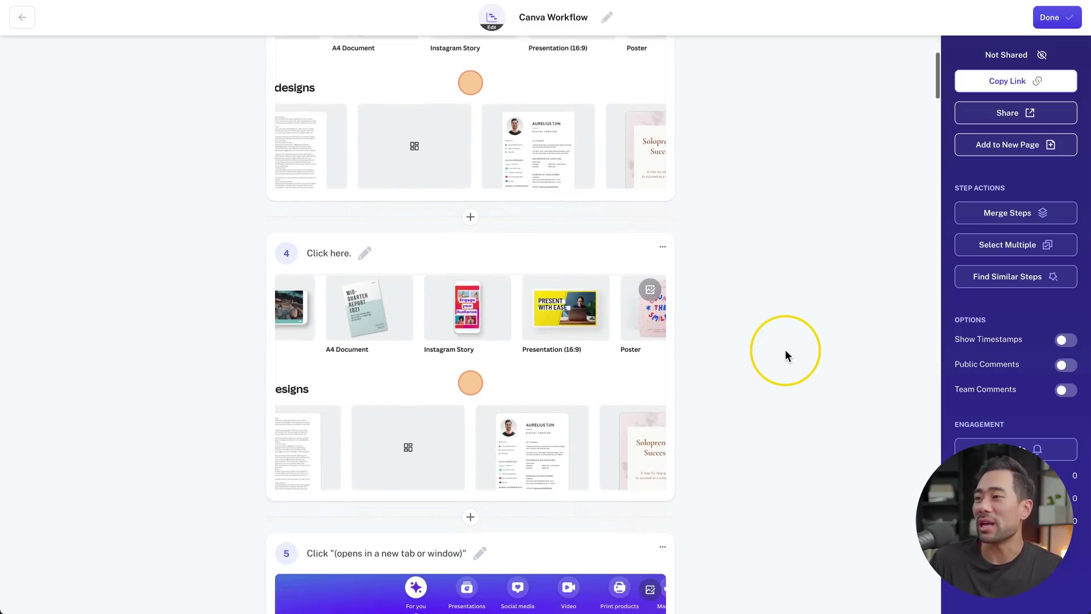
# Mark steps 2, 3 and 4 with Select Multiple and delete them, confirming Yes, Delete
pyautogui.scroll(7, 786, 355)
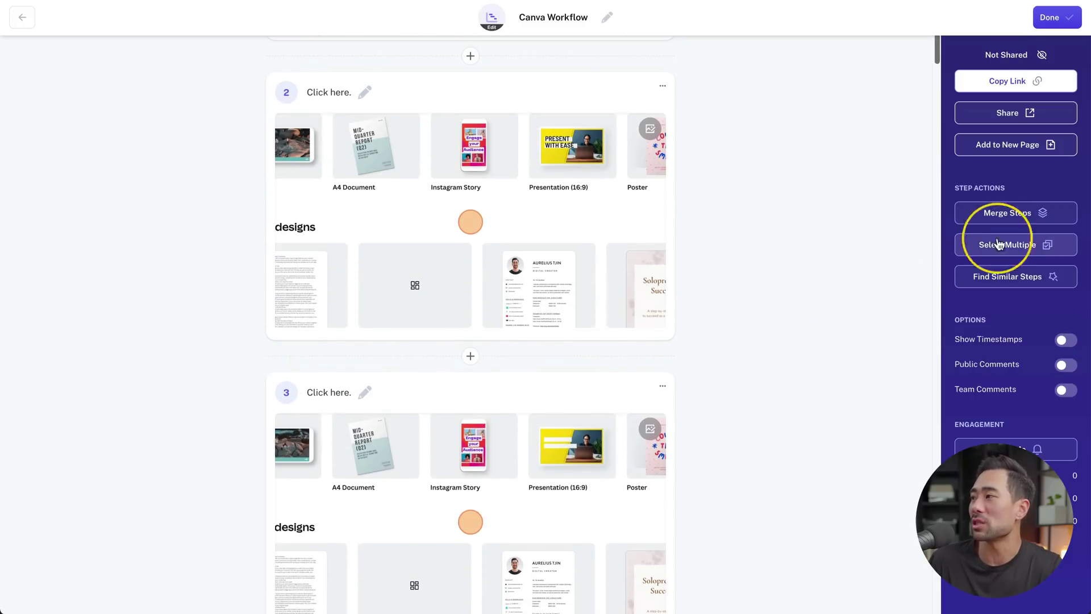
pyautogui.click(998, 246)
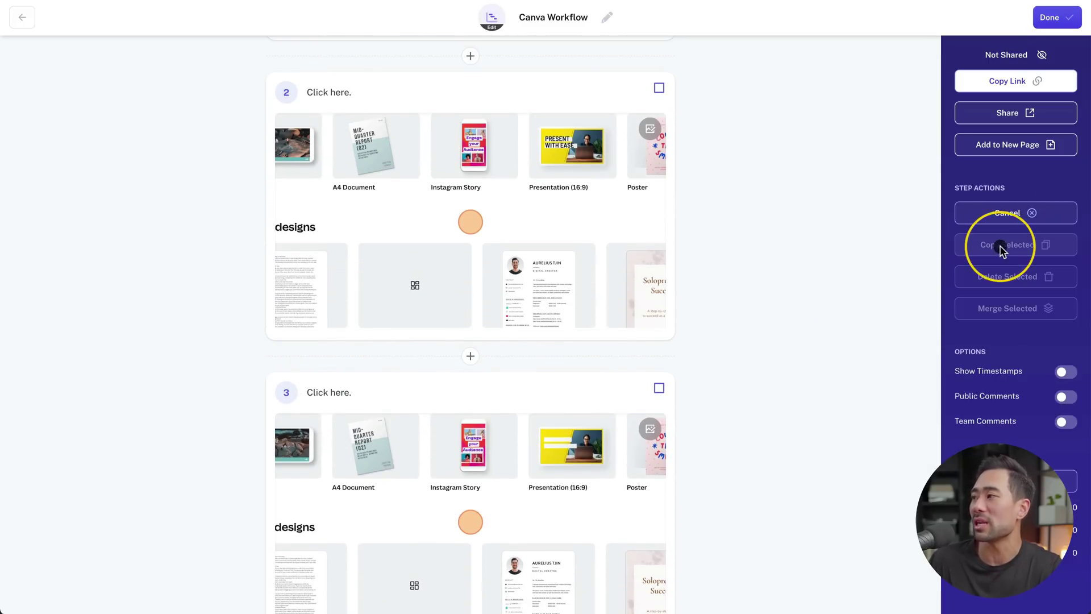
pyautogui.scroll(1, 795, 301)
pyautogui.click(659, 157)
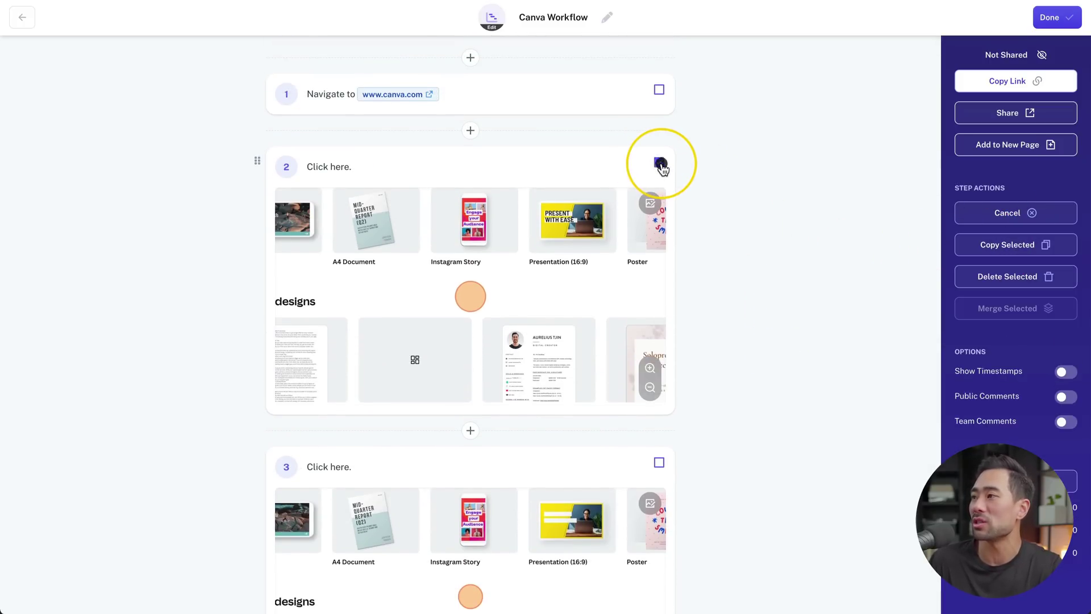
pyautogui.scroll(-2, 659, 167)
pyautogui.click(659, 338)
pyautogui.scroll(-5, 659, 340)
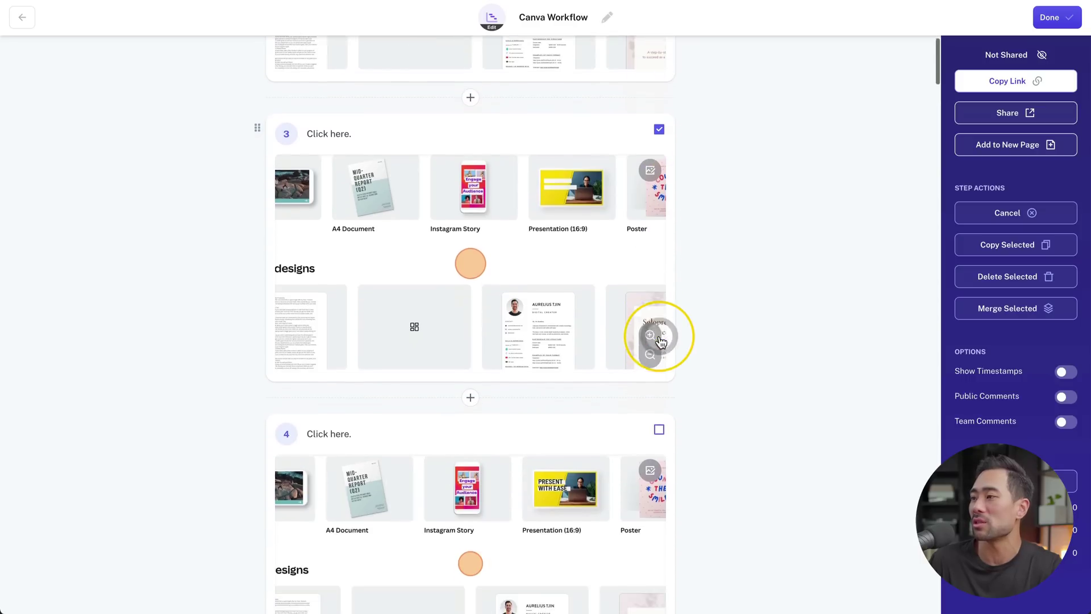
pyautogui.click(659, 341)
pyautogui.scroll(-2, 659, 341)
pyautogui.scroll(-2, 659, 341)
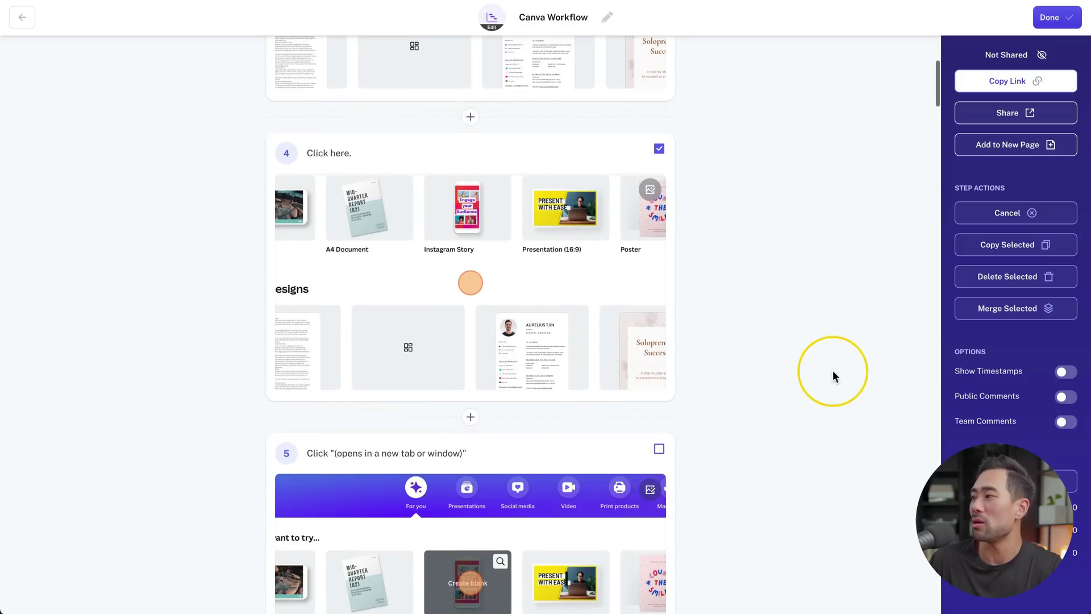
pyautogui.click(980, 275)
pyautogui.click(615, 348)
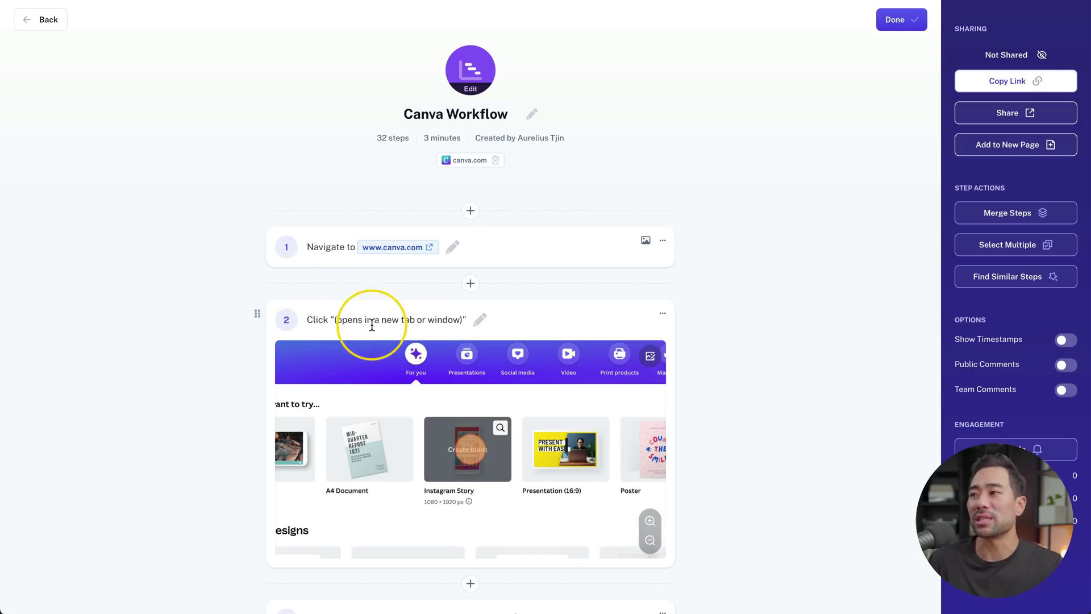
# Select all of step 2's description text
pyautogui.click(480, 320)
pyautogui.tripleClick(449, 324)
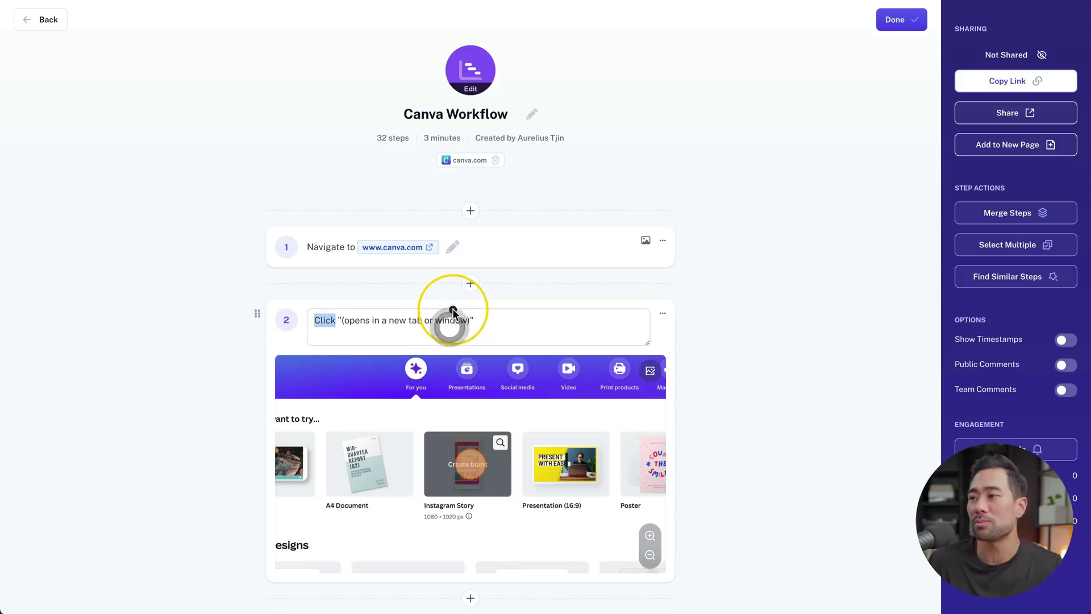
pyautogui.click(442, 321)
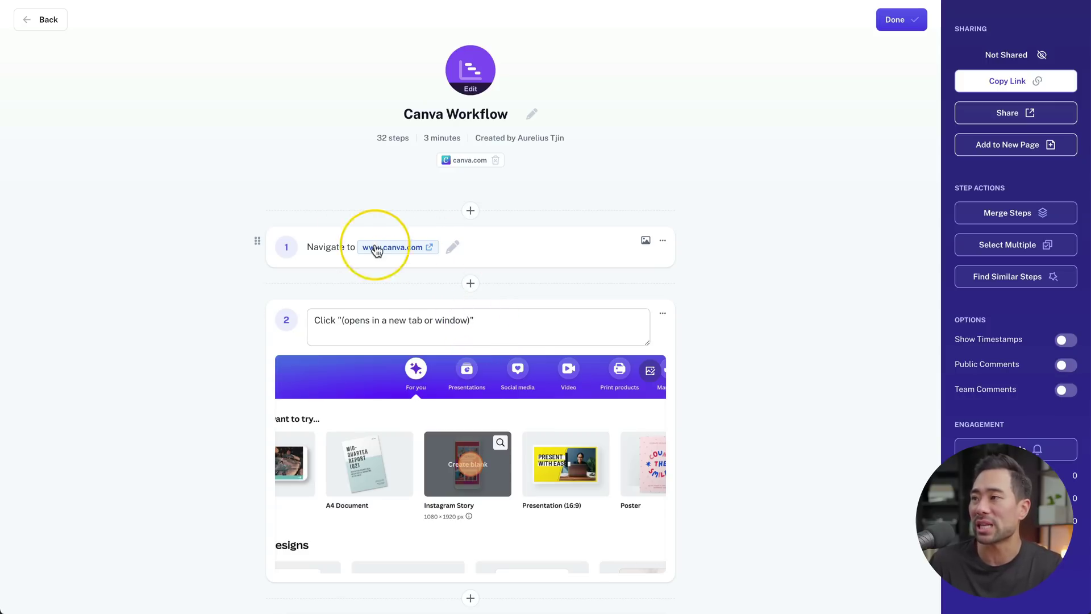
pyautogui.click(329, 248)
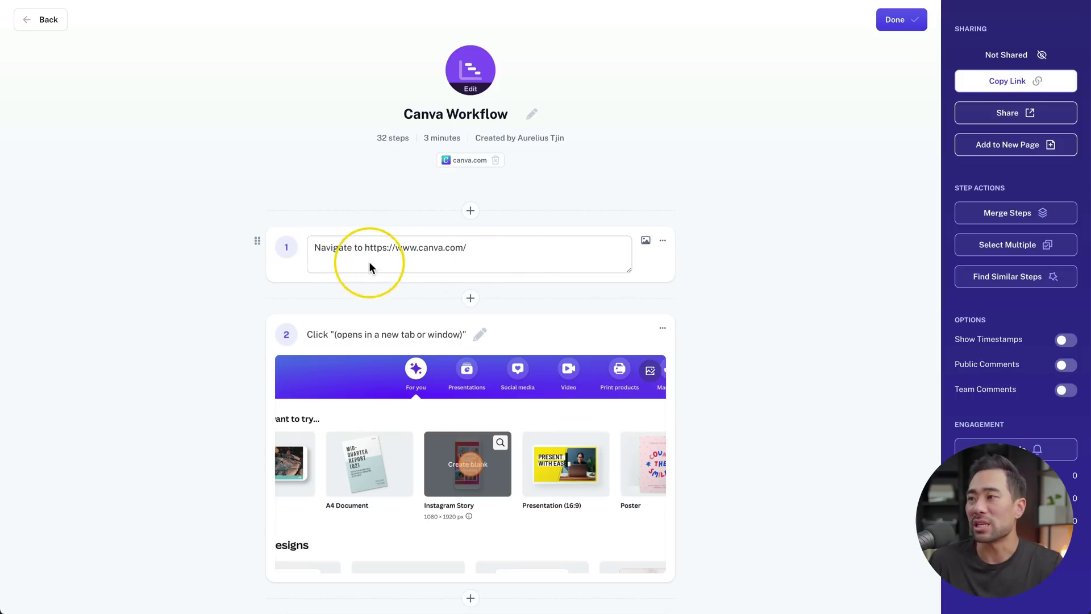
pyautogui.moveTo(354, 247); pyautogui.dragTo(277, 250)
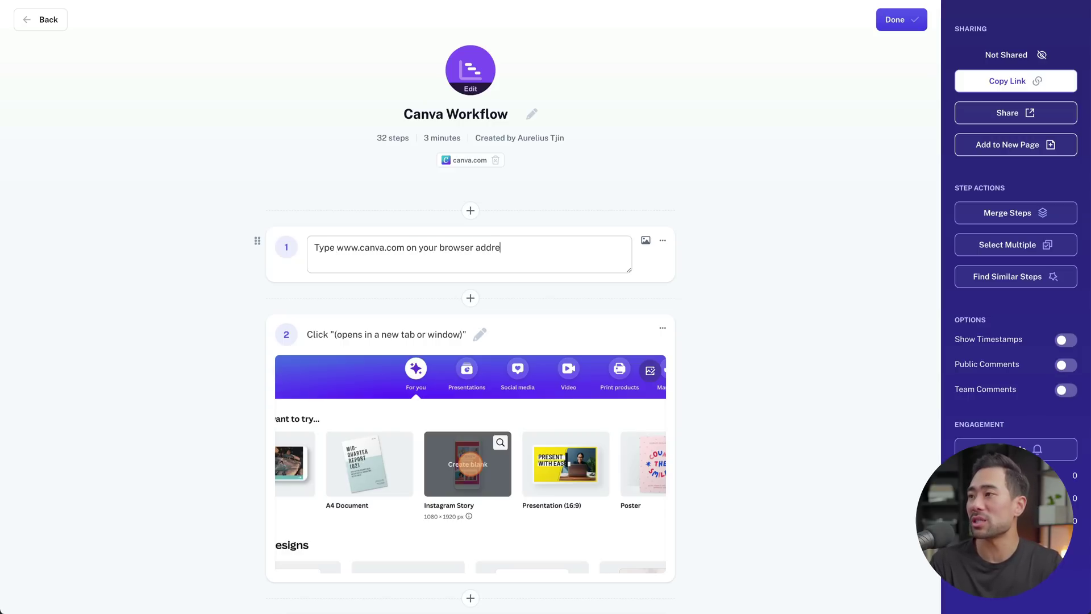
pyautogui.write('r.')
pyautogui.click(745, 257)
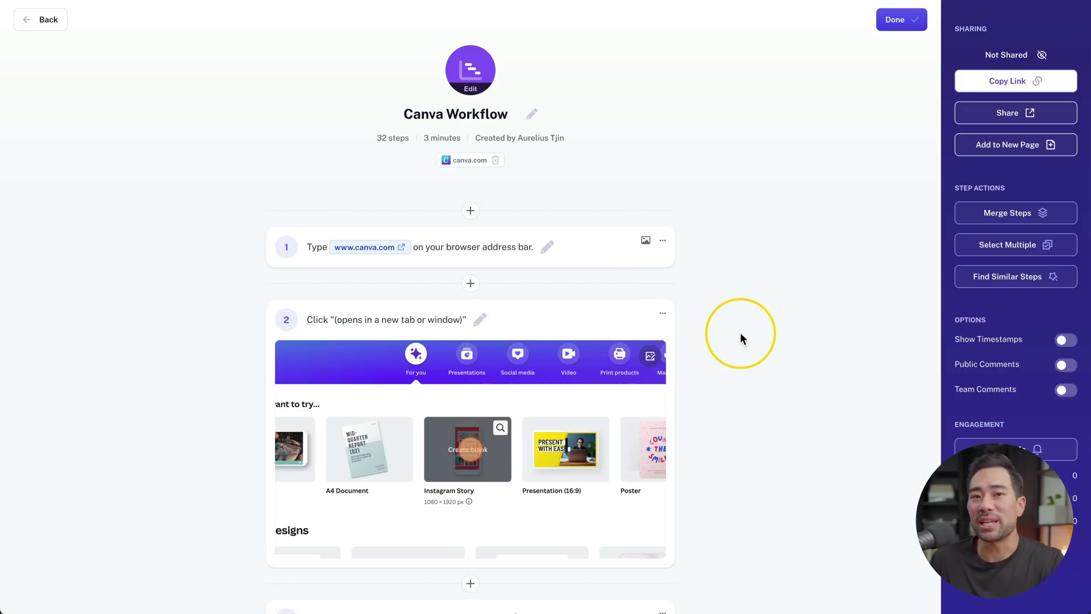
pyautogui.click(470, 283)
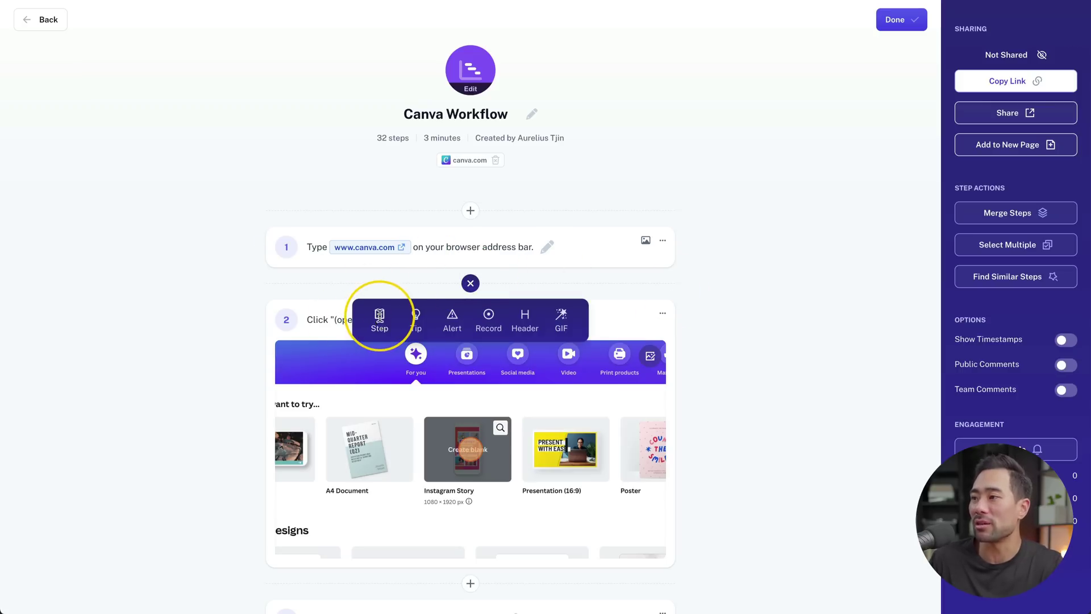
pyautogui.click(380, 318)
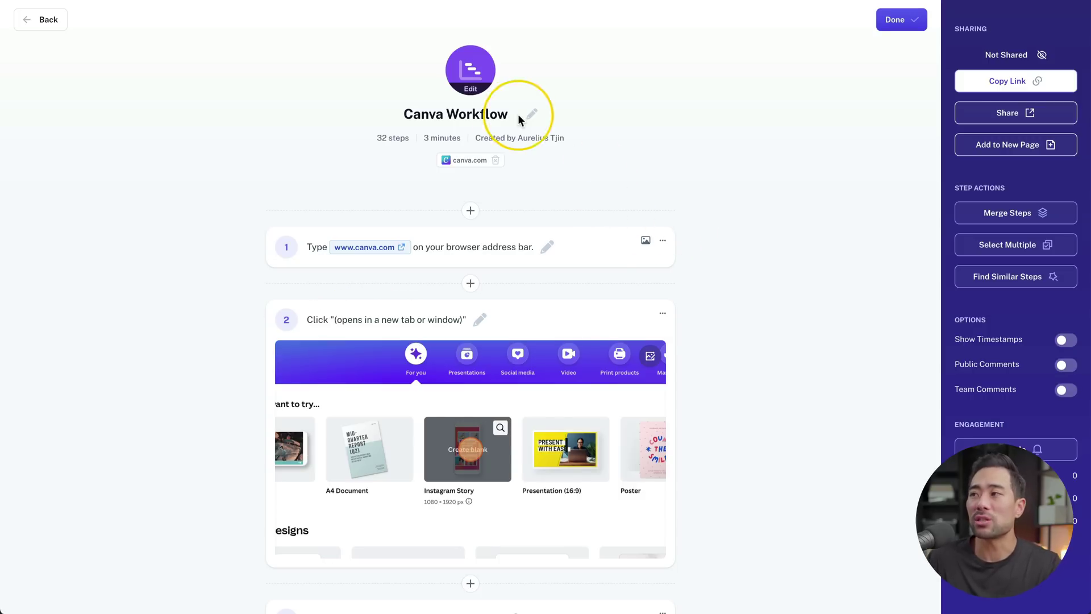
# Retitle the guide 'Canva - How To Create an Instagram Story'
pyautogui.click(484, 115)
pyautogui.doubleClick(483, 119)
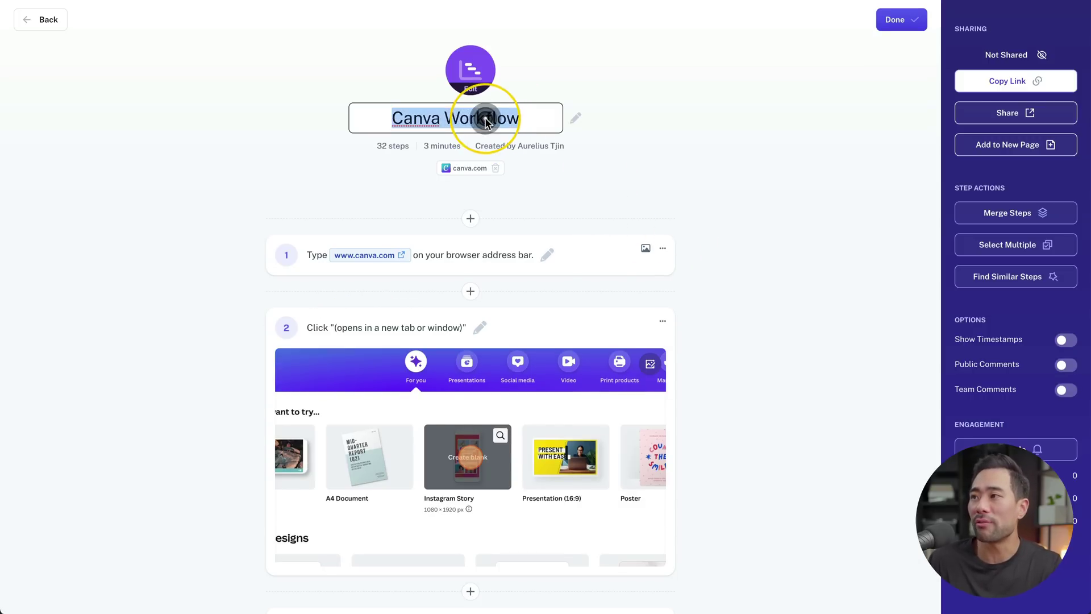
pyautogui.write('Ca')
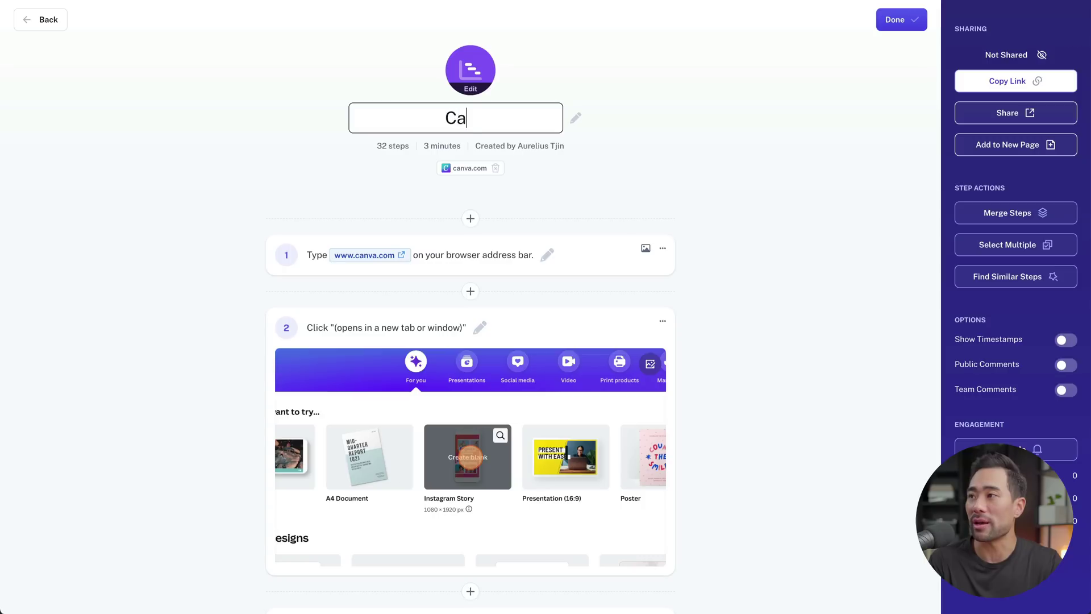
pyautogui.write('nva - How To C')
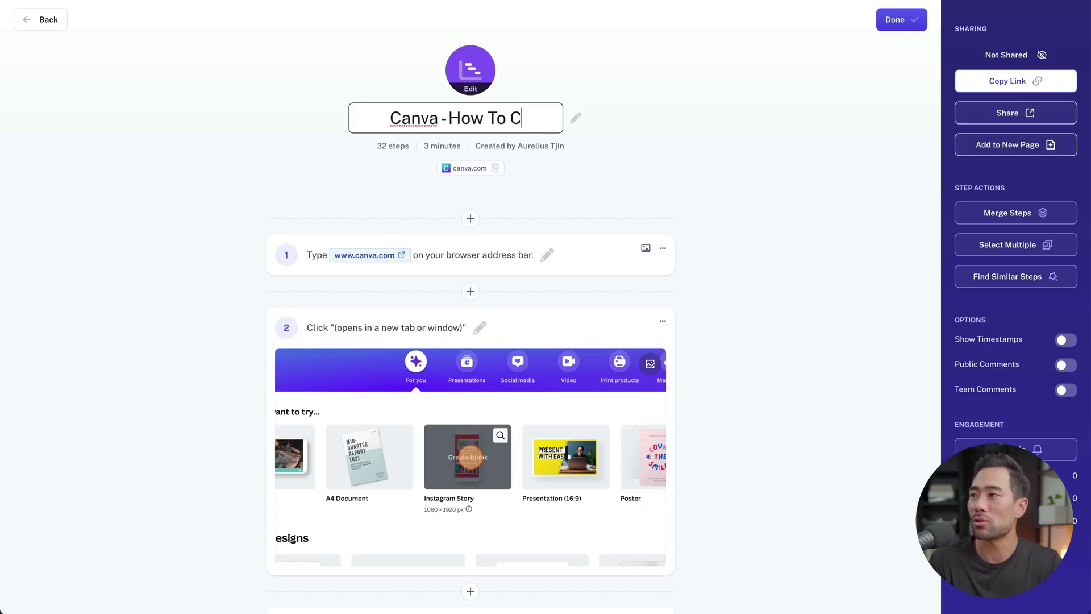
pyautogui.write('reate an Instagram')
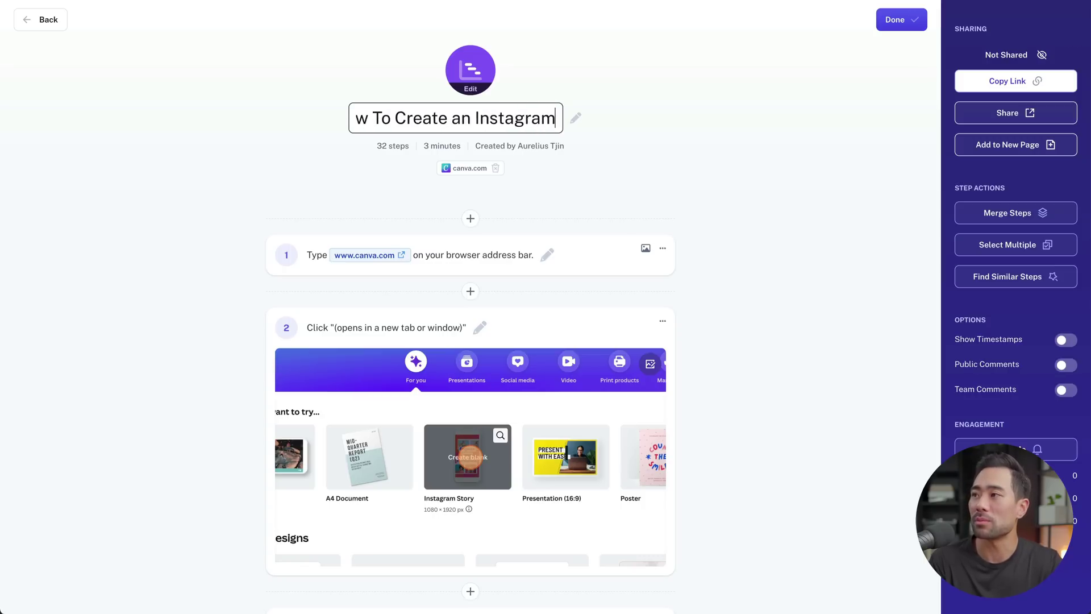
pyautogui.write(' Story')
pyautogui.press('Return')
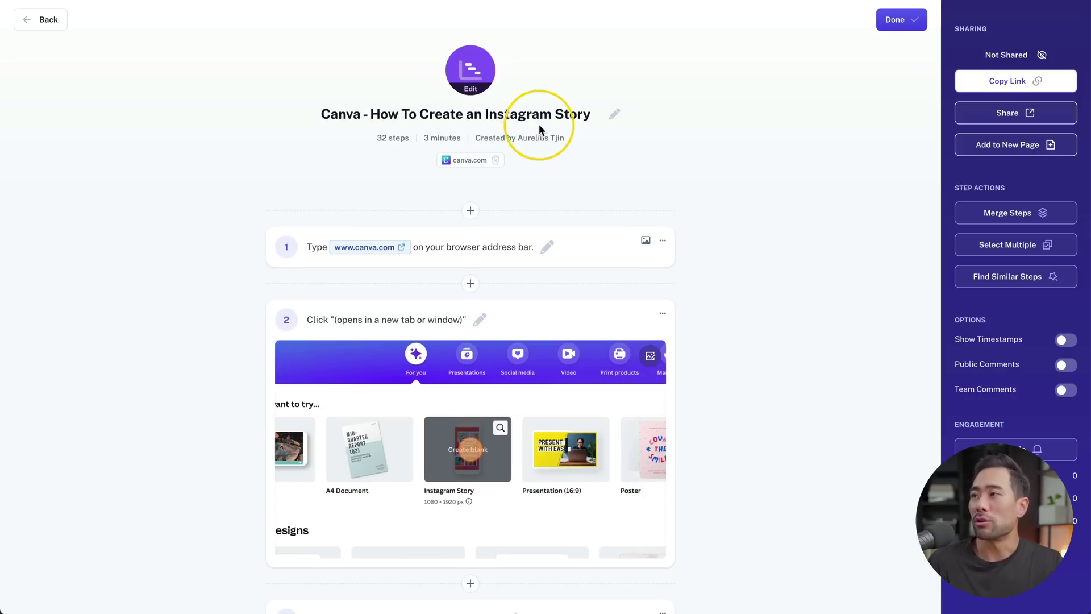
# Give the guide icon the blue colour and laptop symbol
pyautogui.click(469, 85)
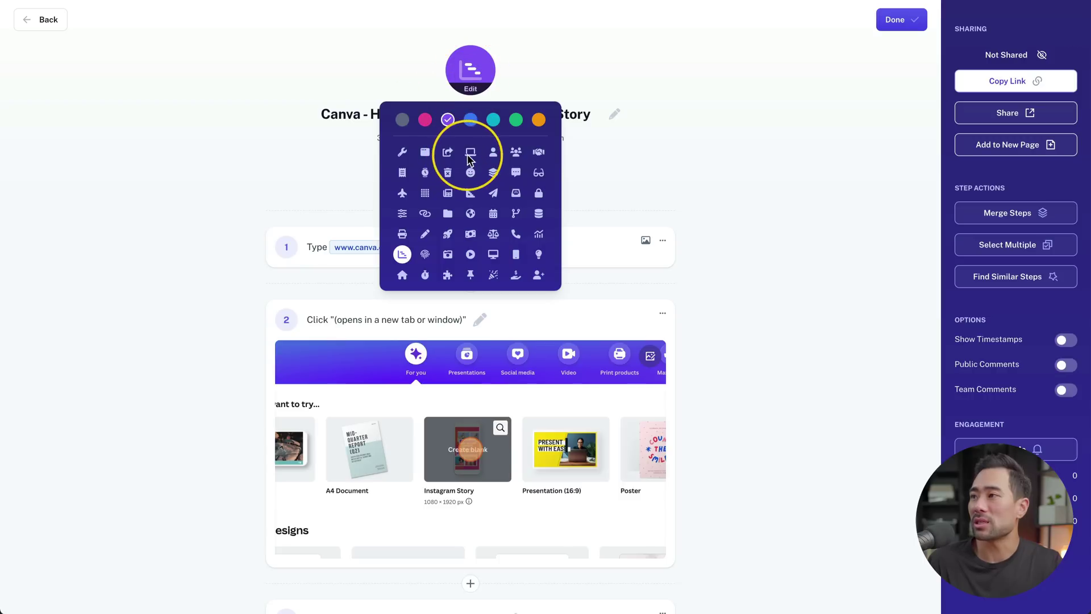
pyautogui.click(471, 121)
pyautogui.click(737, 211)
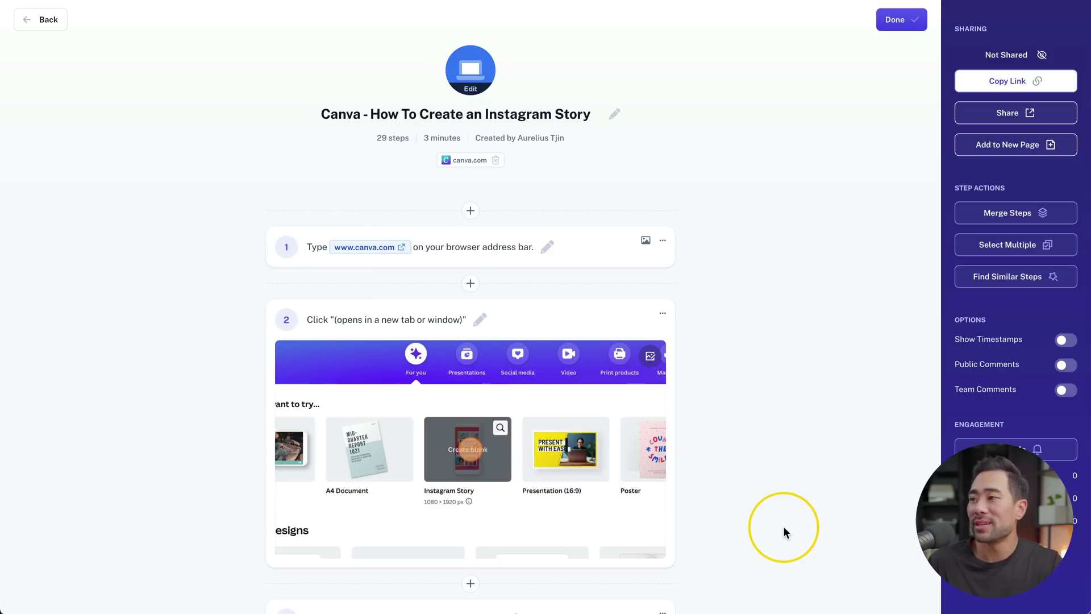
# Insert an Alert block between steps 4 and 5 and begin writing its 'Search anything you want.' message
pyautogui.scroll(-4, 778, 520)
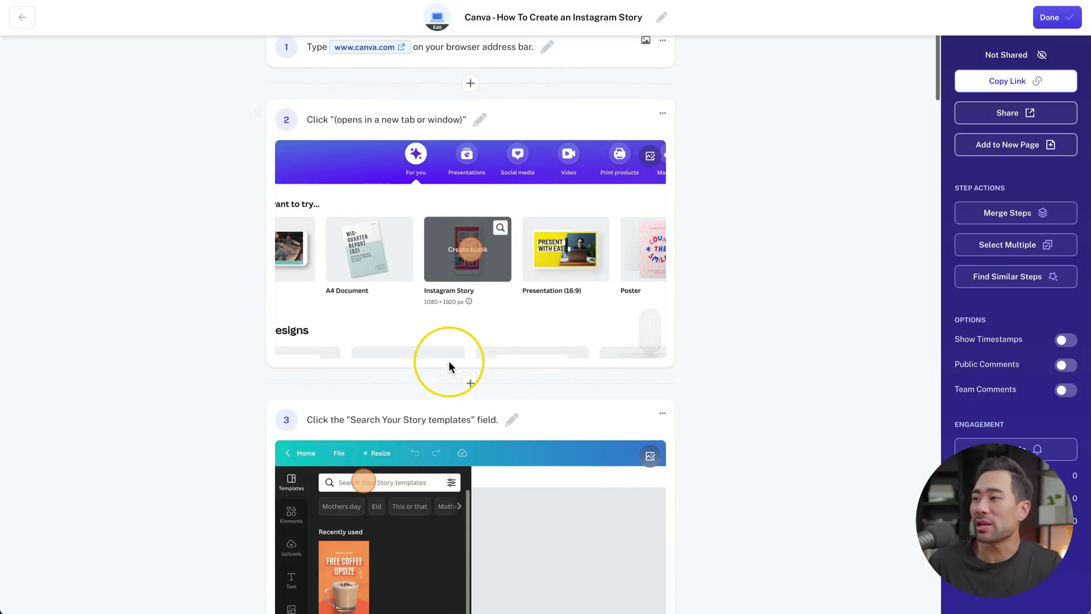
pyautogui.scroll(-9, 460, 370)
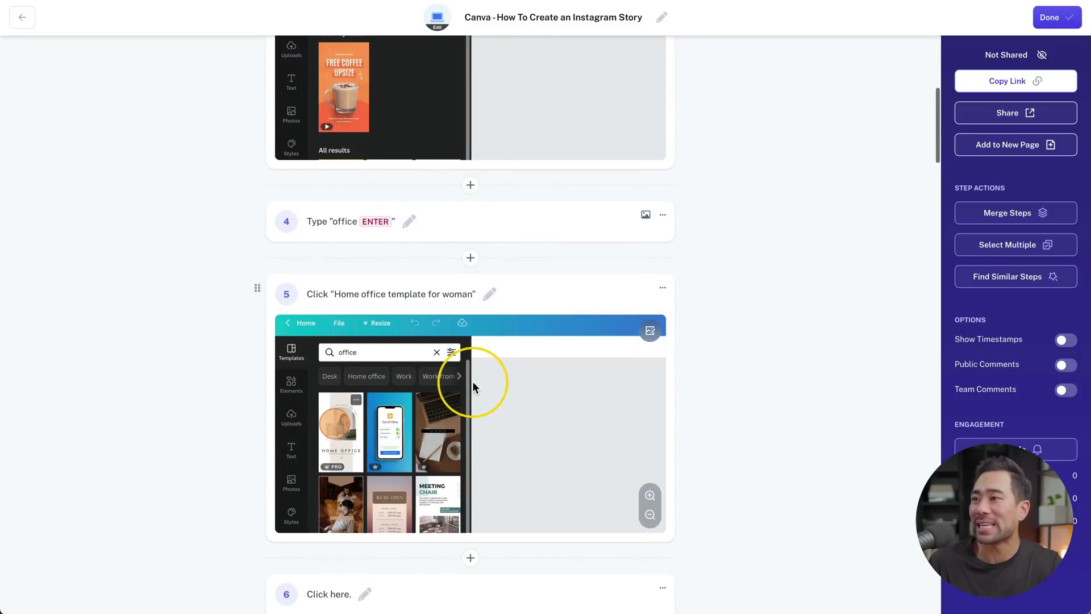
pyautogui.scroll(-1, 473, 381)
pyautogui.scroll(2, 471, 375)
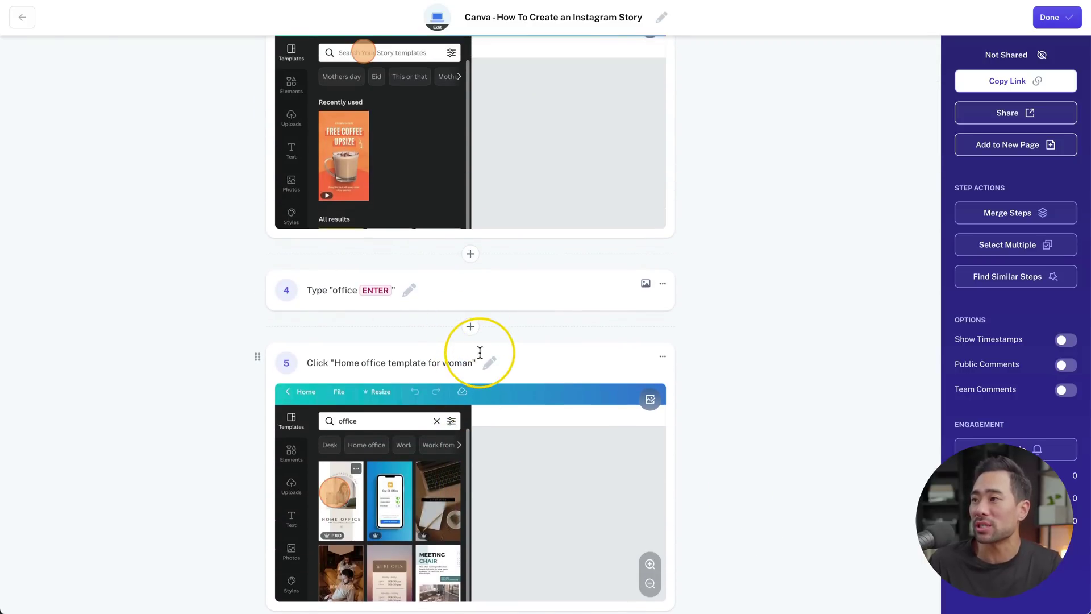
pyautogui.click(480, 354)
pyautogui.click(471, 327)
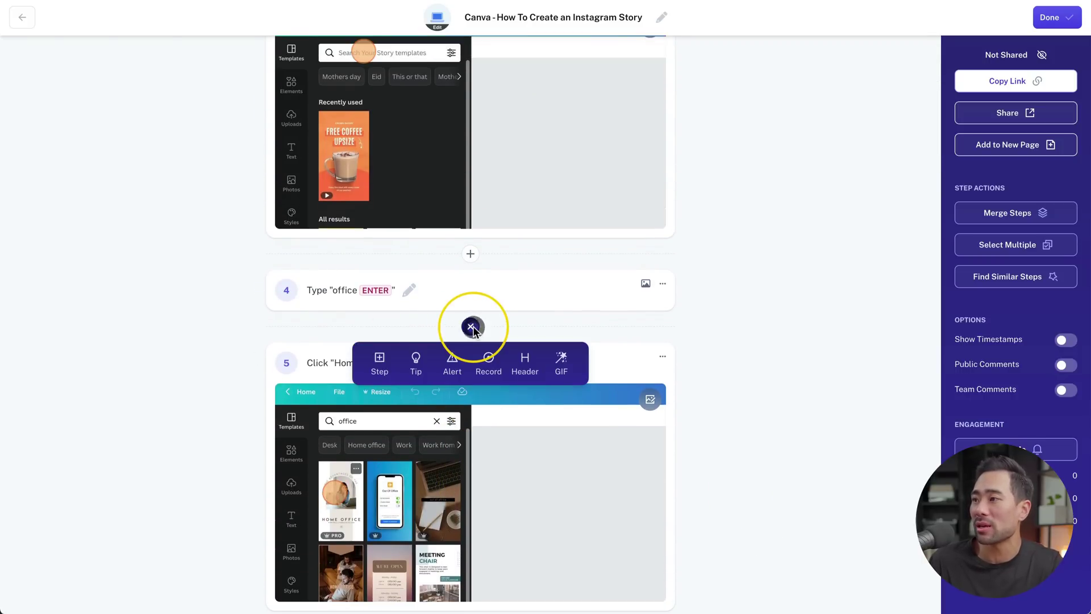
pyautogui.click(452, 363)
pyautogui.click(409, 367)
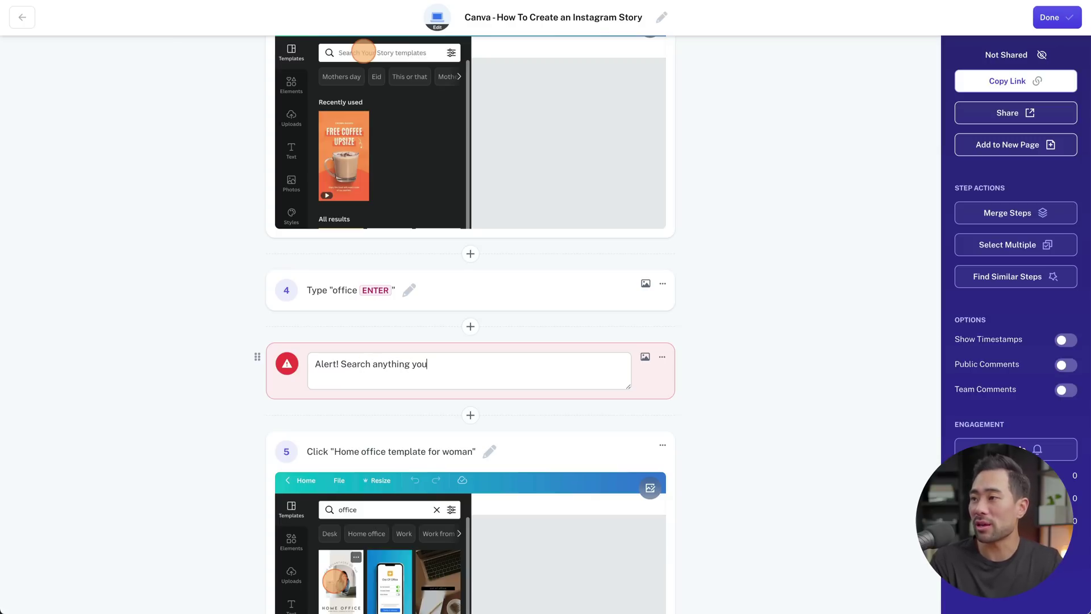
# Finish the alert and add a 'Modifying The Image' section header after step 9
pyautogui.scroll(-15, 740, 397)
pyautogui.click(740, 396)
pyautogui.scroll(-5, 738, 391)
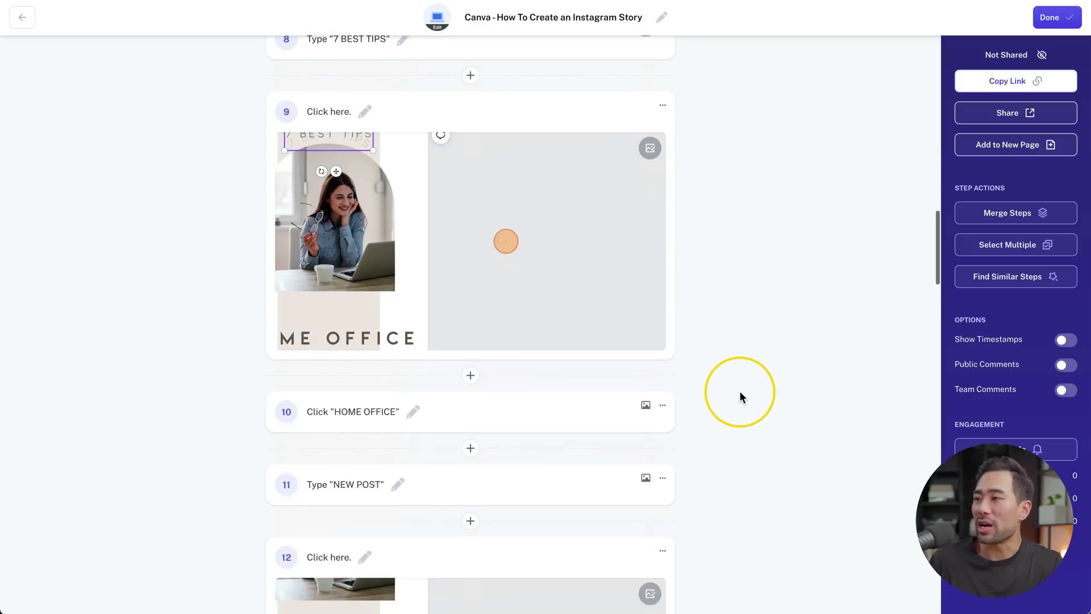
pyautogui.scroll(1, 696, 396)
pyautogui.click(461, 413)
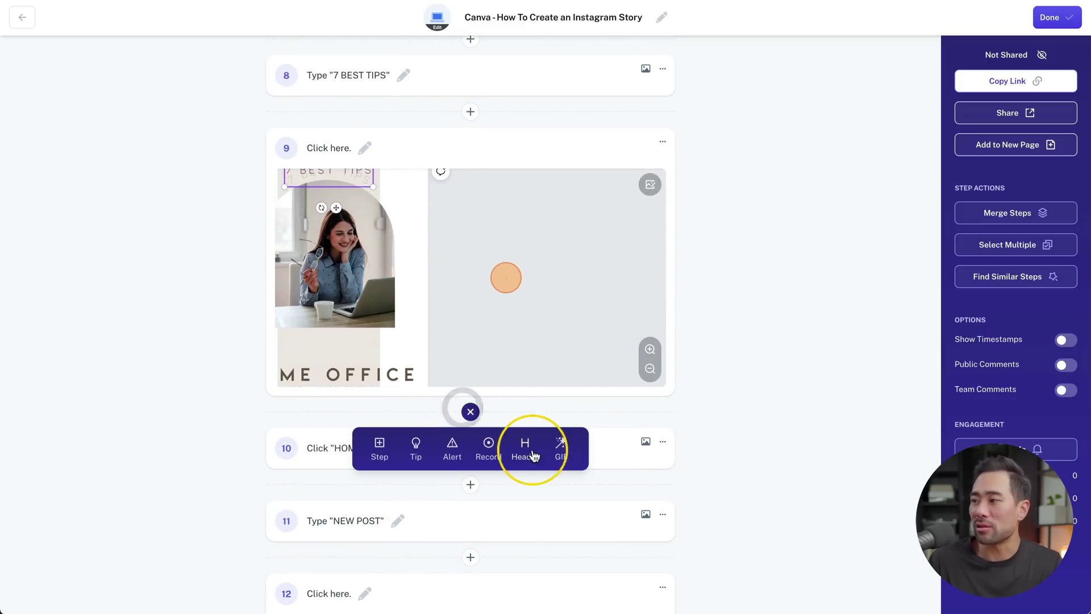
pyautogui.click(522, 448)
pyautogui.click(467, 433)
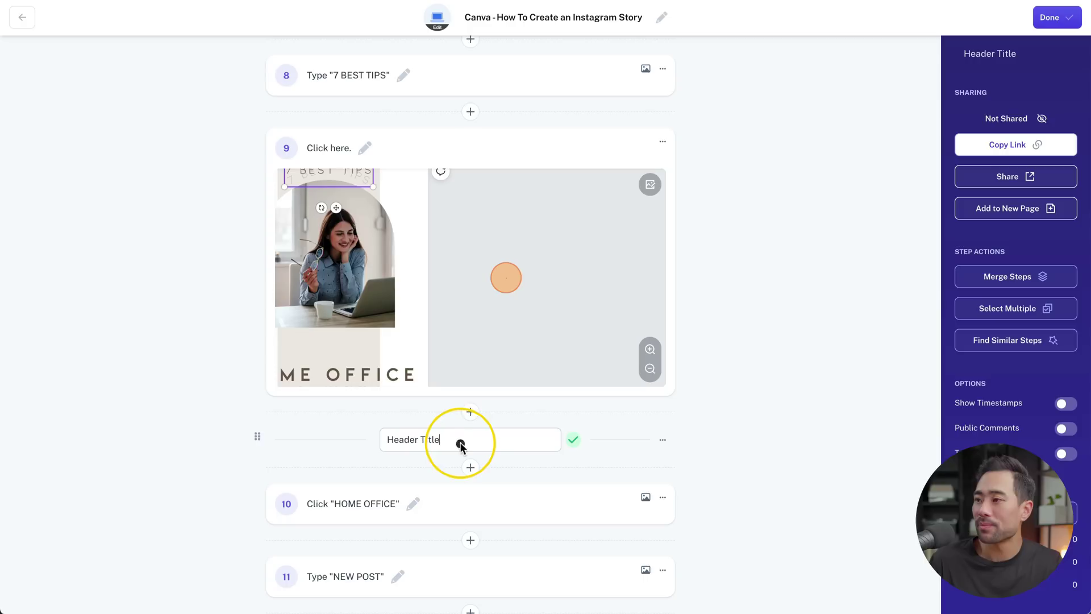
pyautogui.tripleClick(463, 442)
pyautogui.write('Modifying The Image')
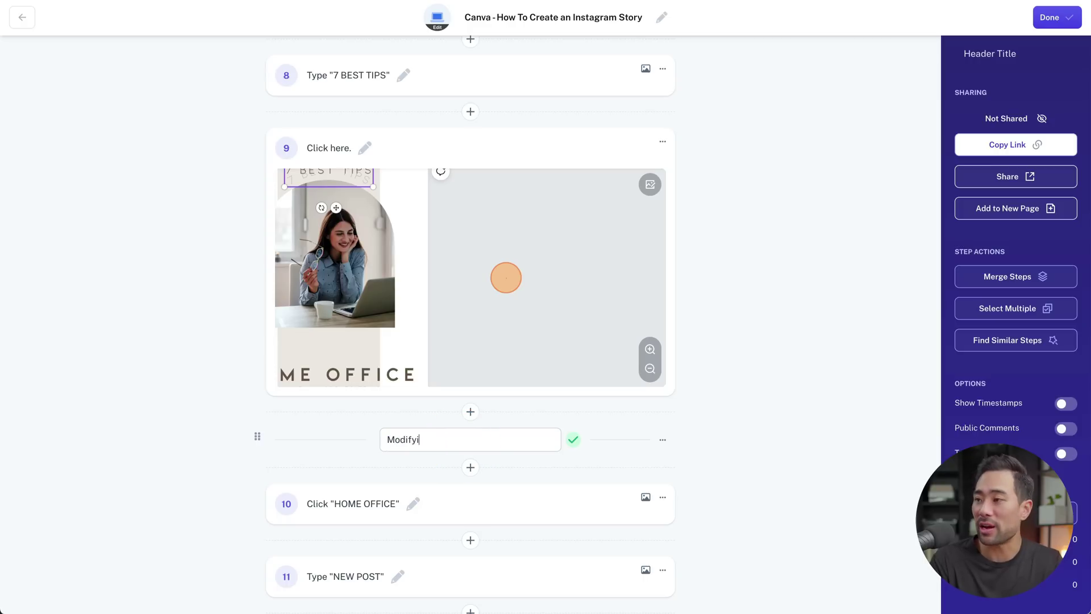
pyautogui.click(574, 438)
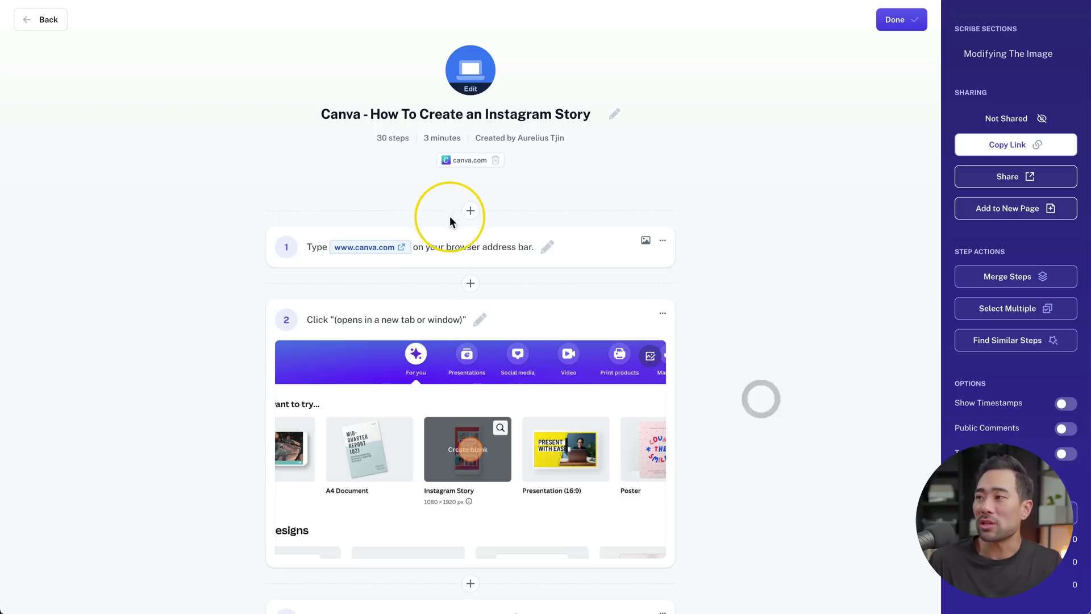
# Add an 'Introduction' header above step 1, then click Done to preview the guide
pyautogui.click(470, 210)
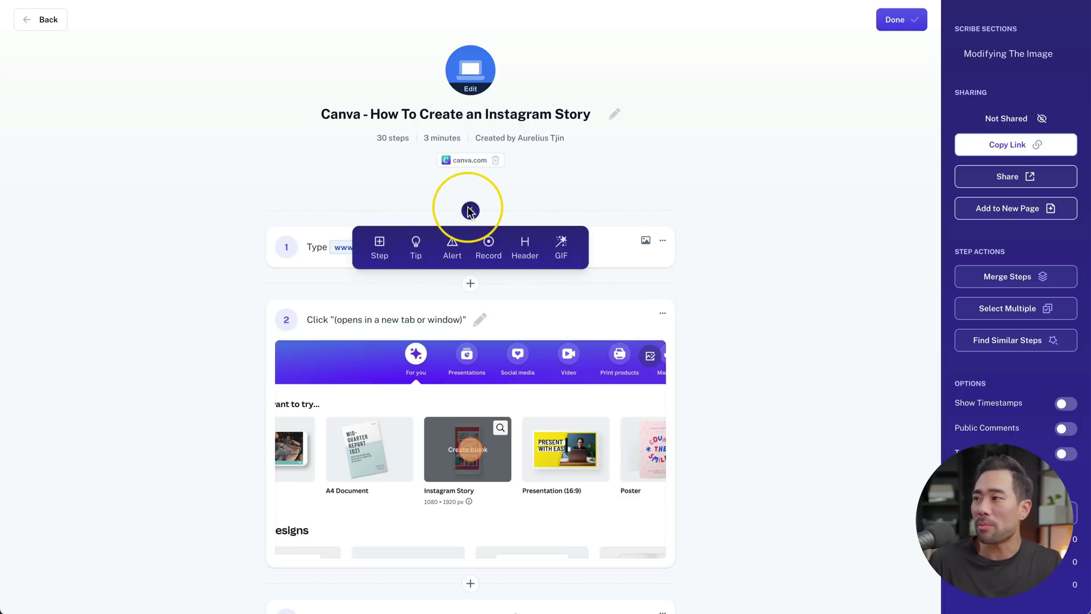
pyautogui.click(526, 249)
pyautogui.click(489, 237)
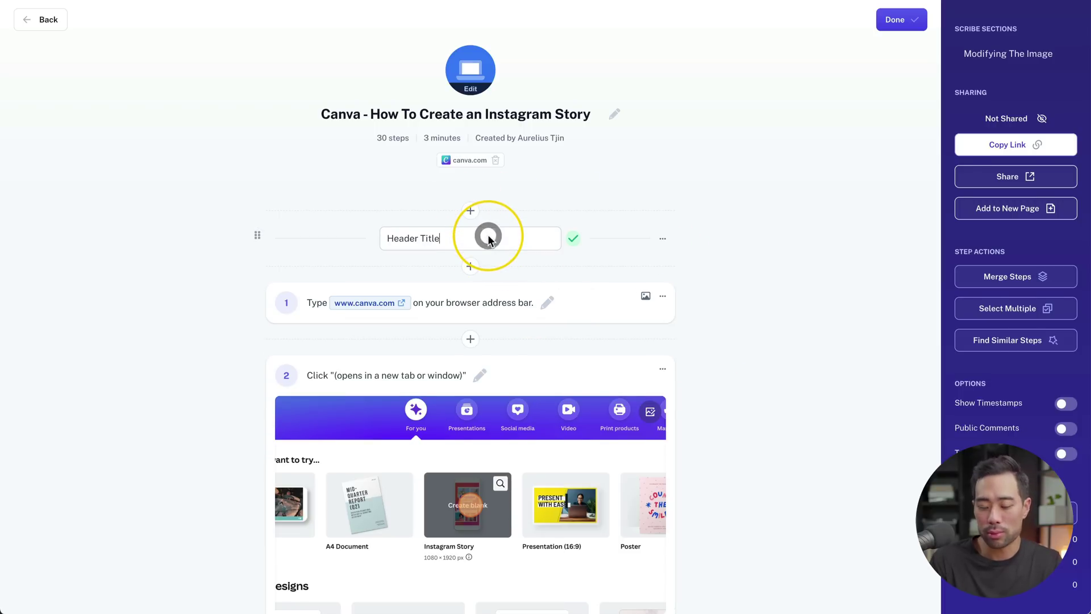
pyautogui.hotkey('ctrl', 'a')
pyautogui.write('Introductio')
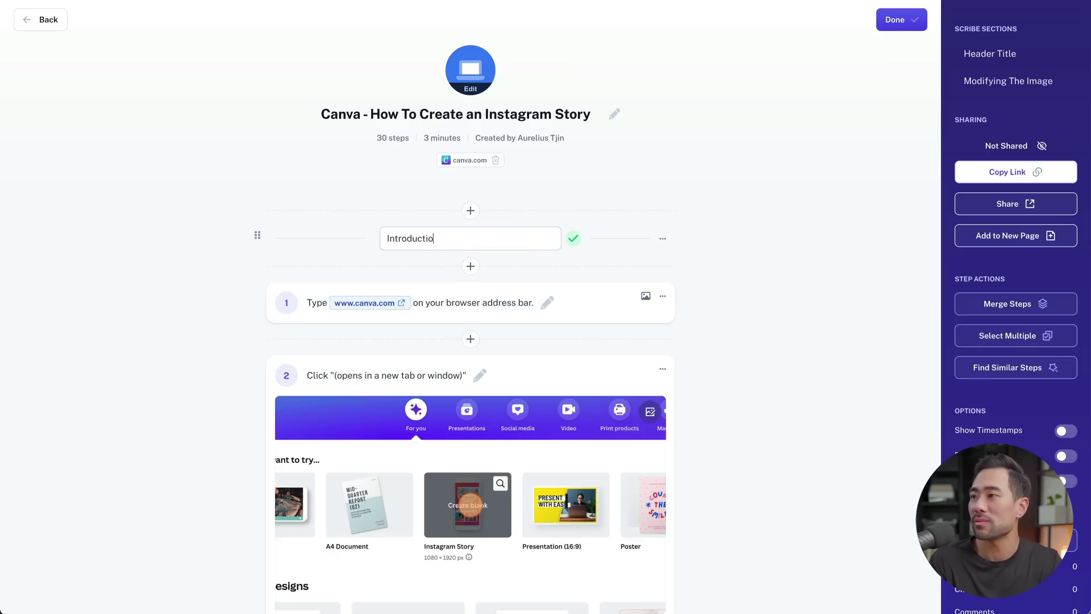
pyautogui.write('n')
pyautogui.click(787, 258)
pyautogui.click(903, 20)
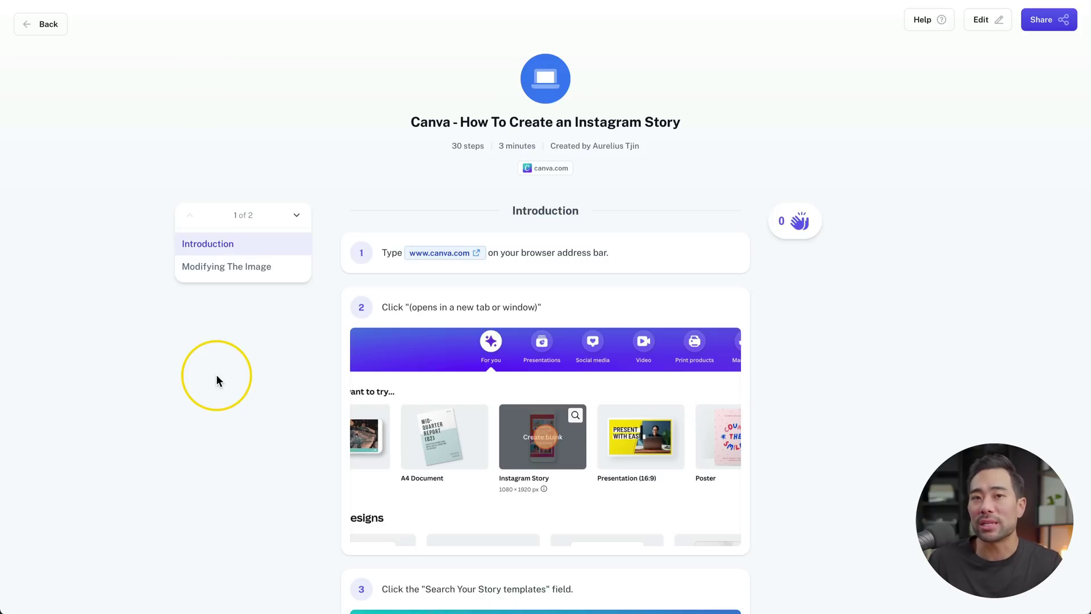
# Jump to Modifying The Image and dismiss the Record More Steps prompt, keeping 30 steps
pyautogui.click(227, 268)
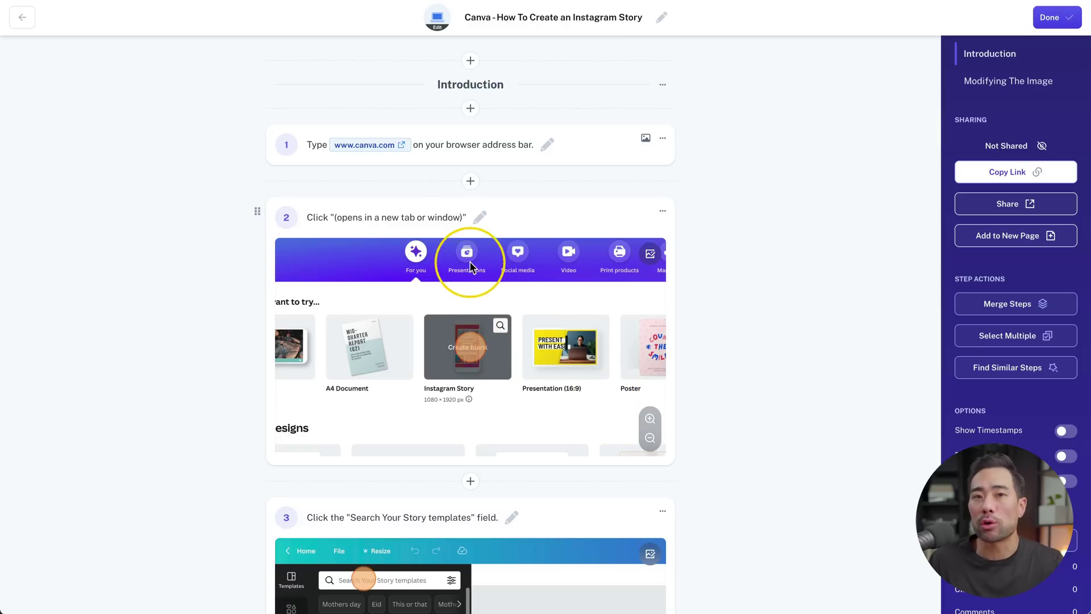
pyautogui.click(470, 181)
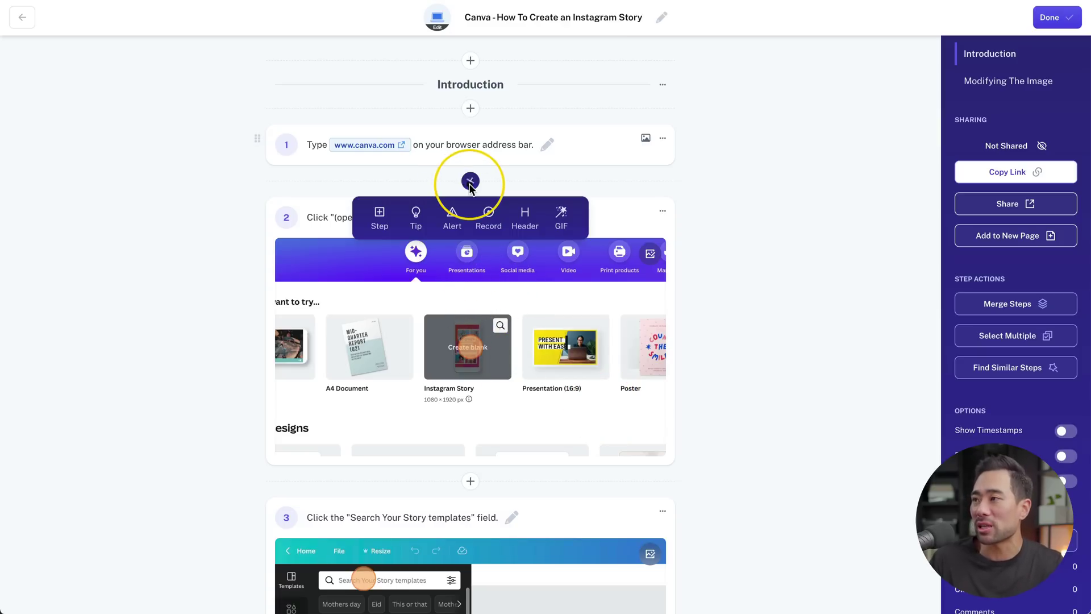
pyautogui.click(487, 213)
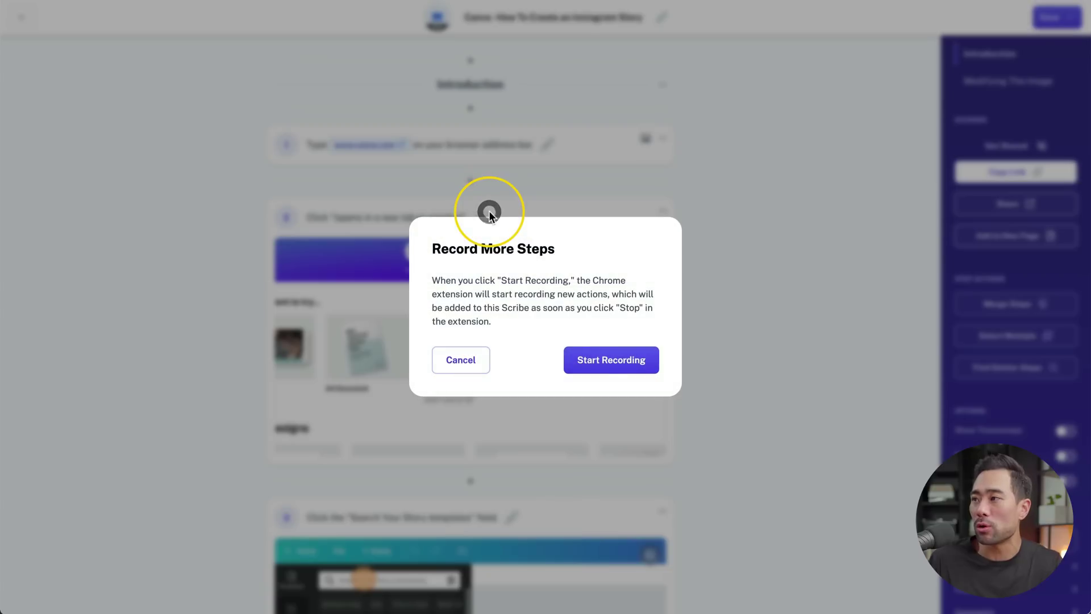
pyautogui.click(614, 362)
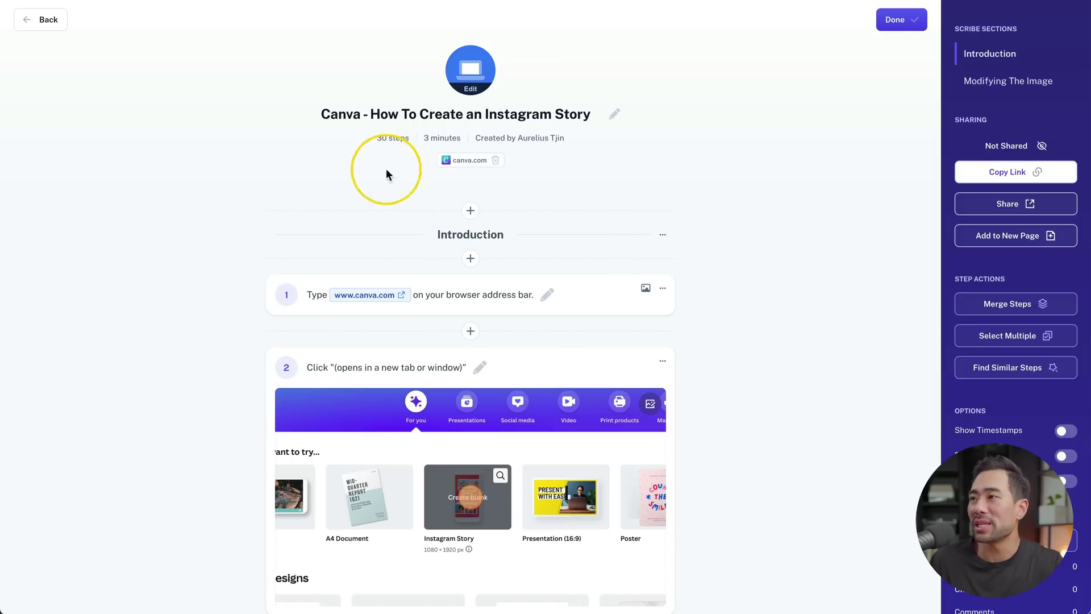
pyautogui.moveTo(375, 147); pyautogui.dragTo(415, 145)
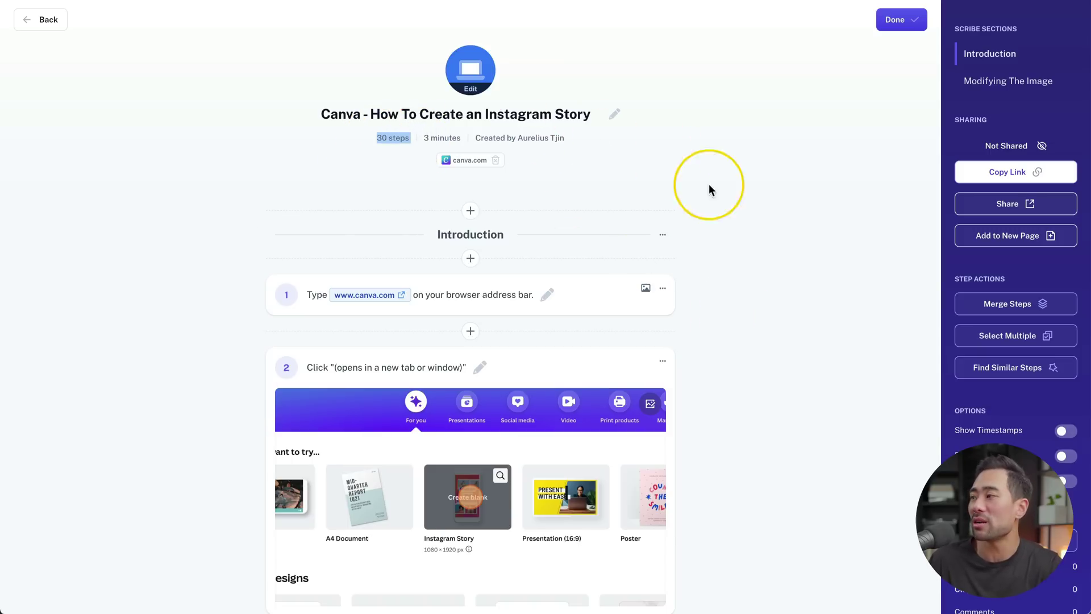
pyautogui.click(759, 241)
pyautogui.click(1000, 303)
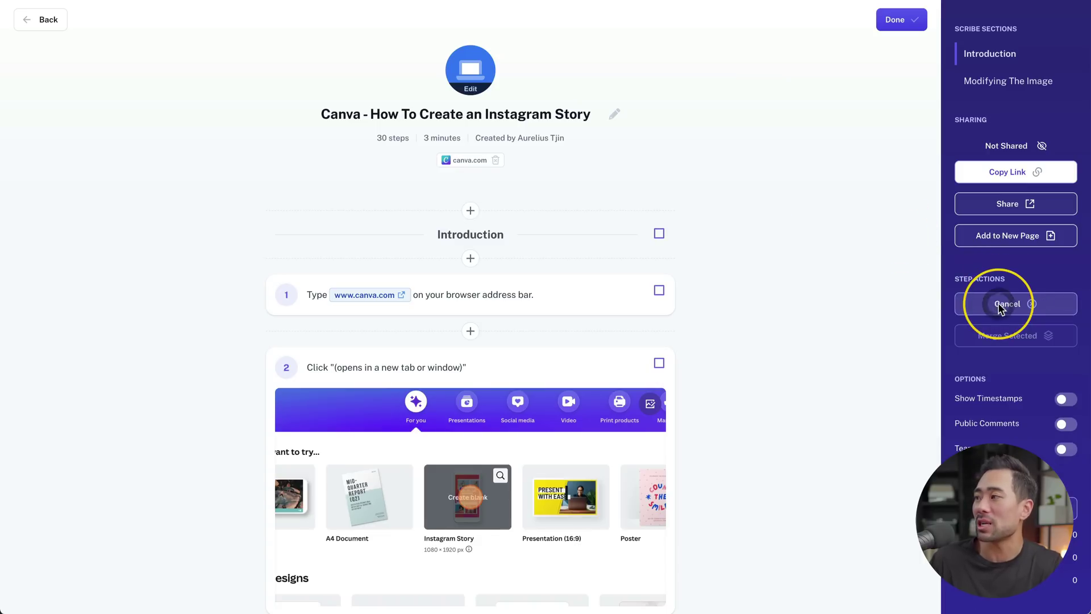
pyautogui.scroll(-2, 745, 318)
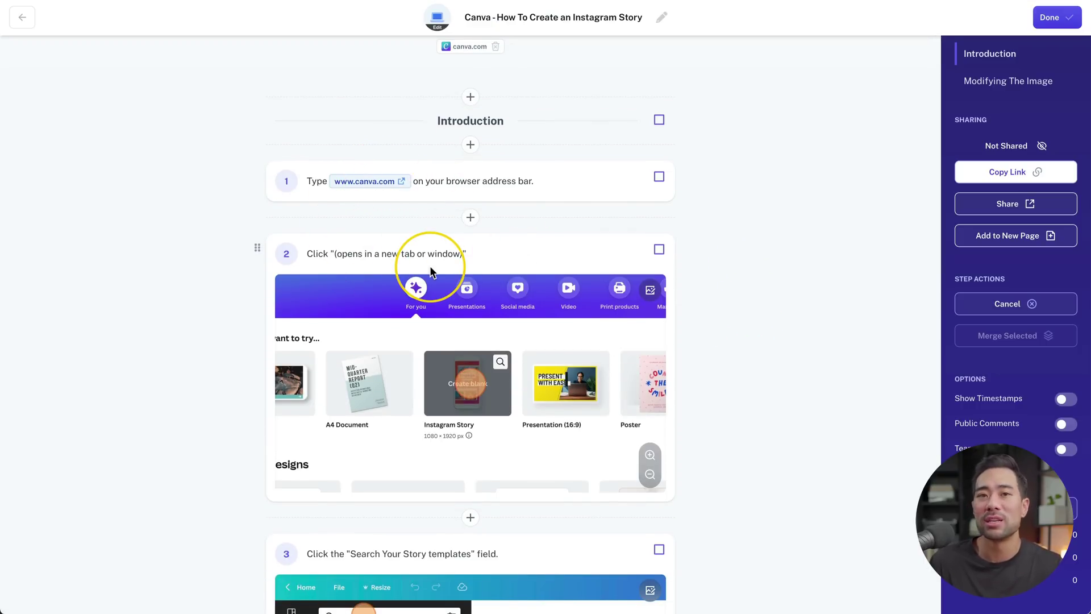
pyautogui.click(659, 176)
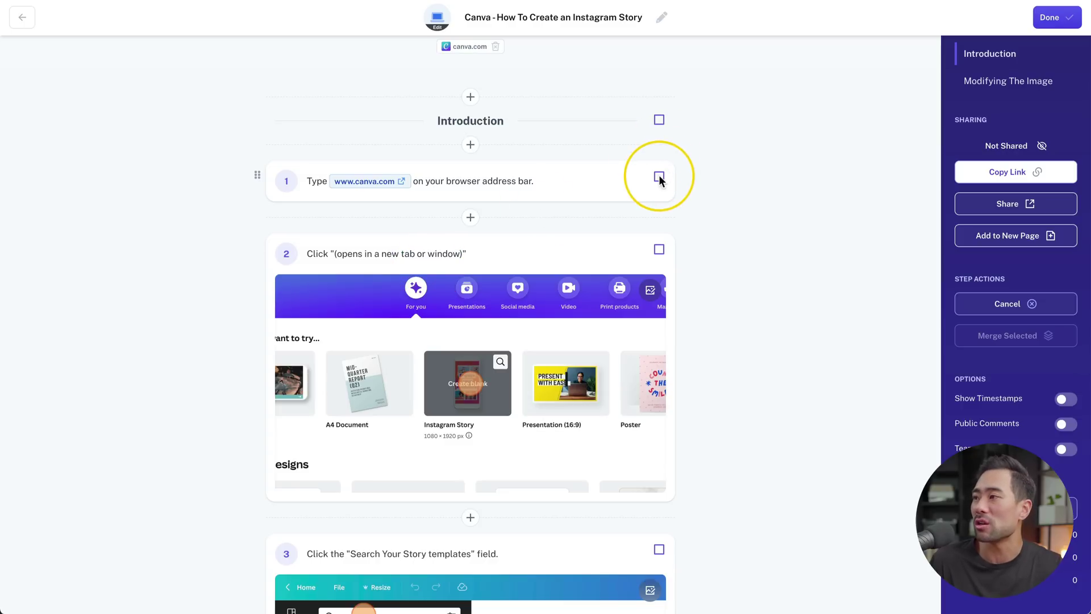
pyautogui.click(659, 249)
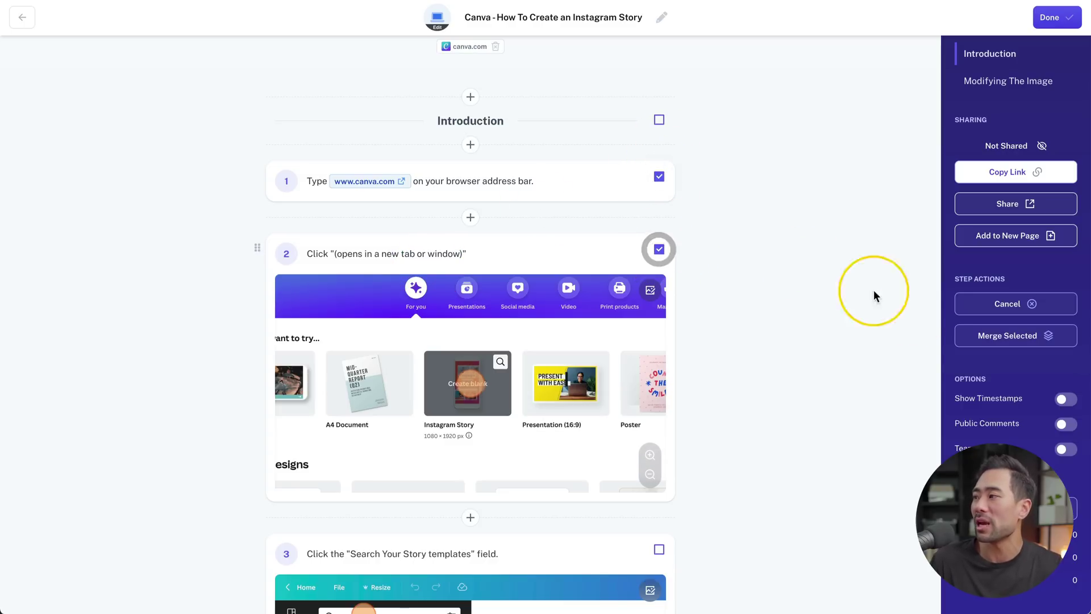
pyautogui.click(1016, 336)
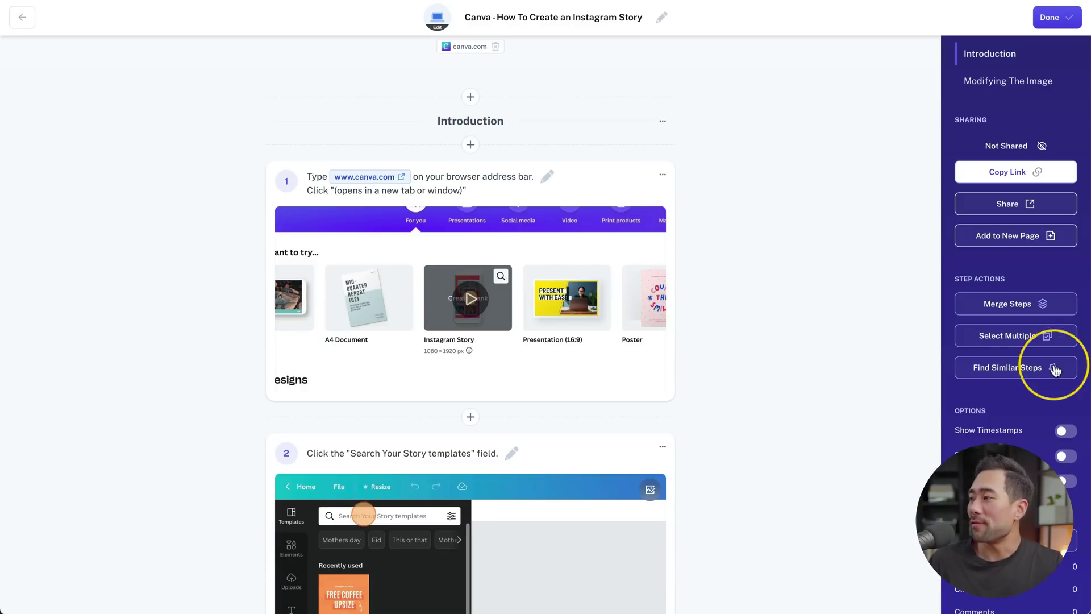
pyautogui.click(1031, 370)
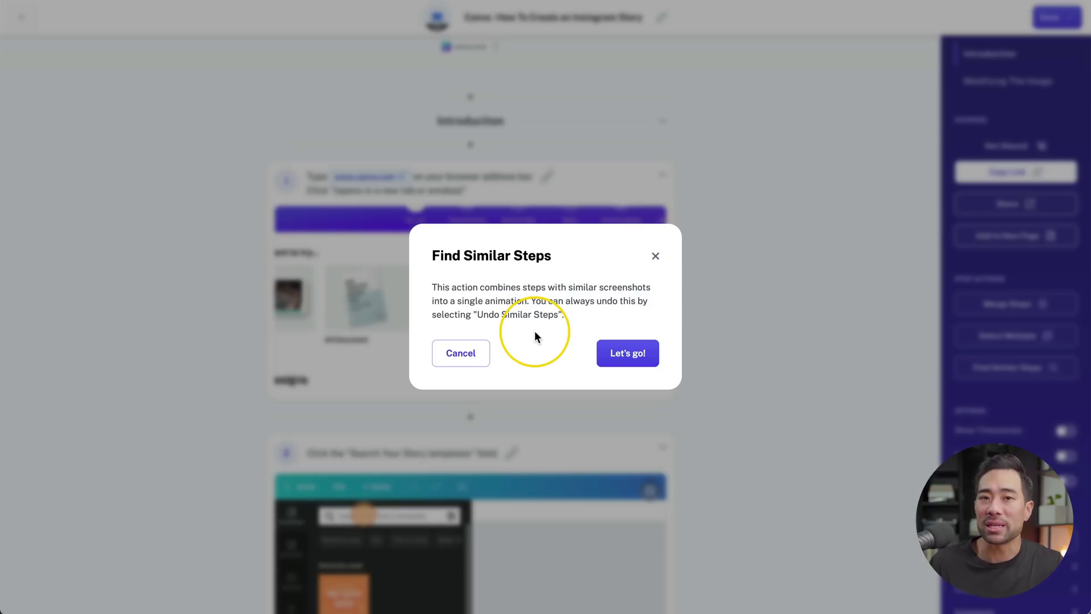
pyautogui.click(627, 355)
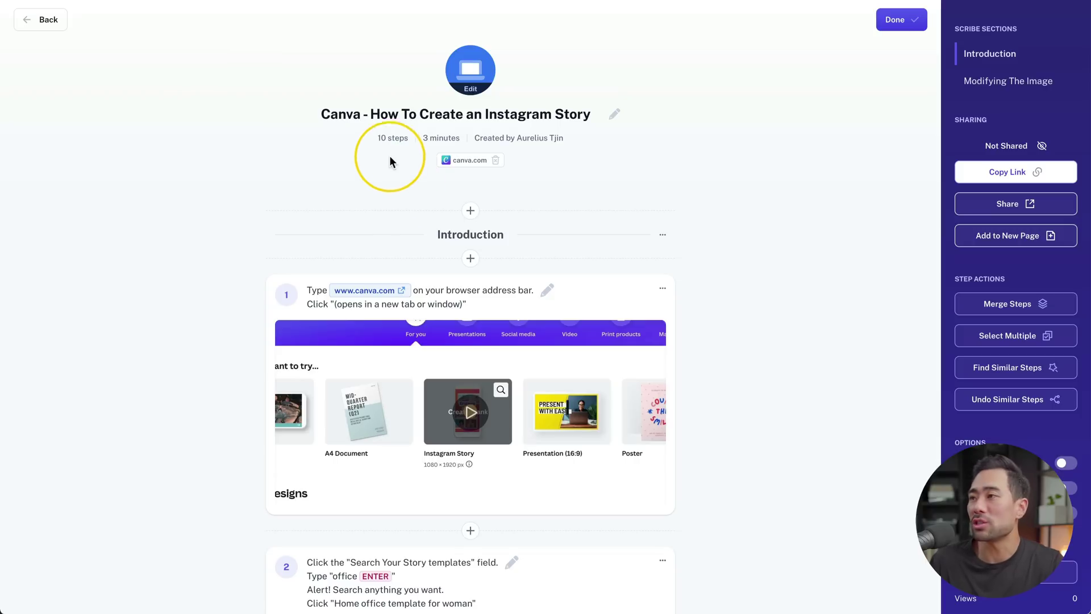
pyautogui.scroll(-8, 389, 147)
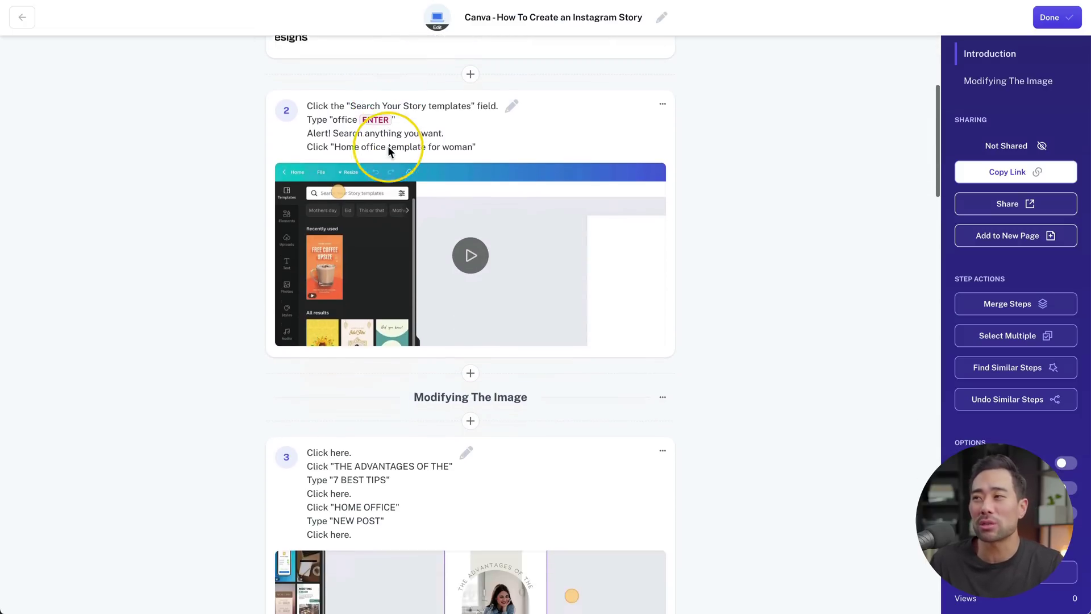
pyautogui.scroll(-3, 405, 305)
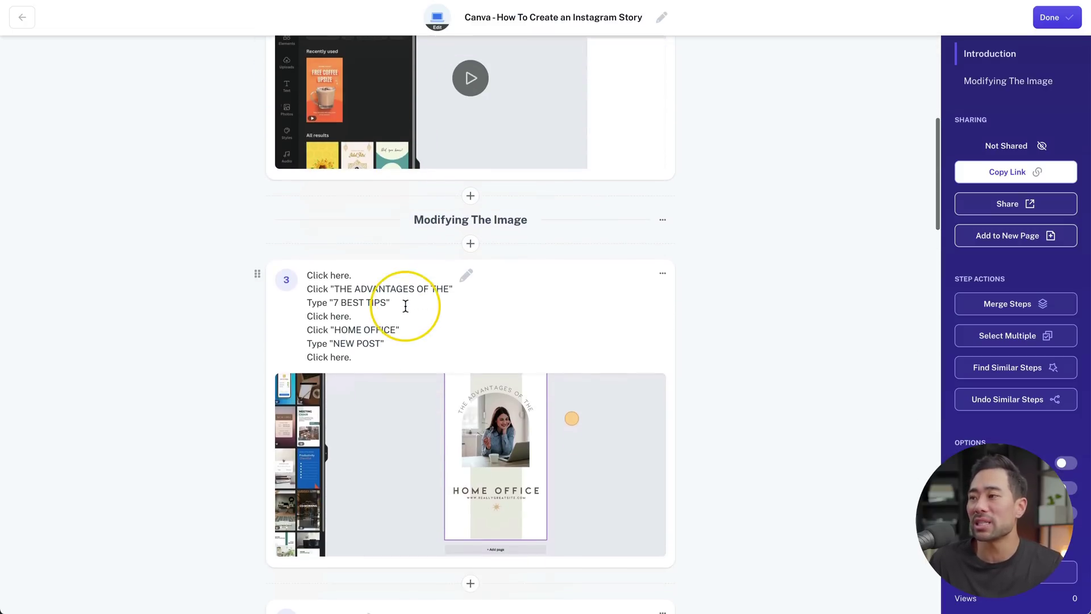
pyautogui.scroll(-3, 398, 310)
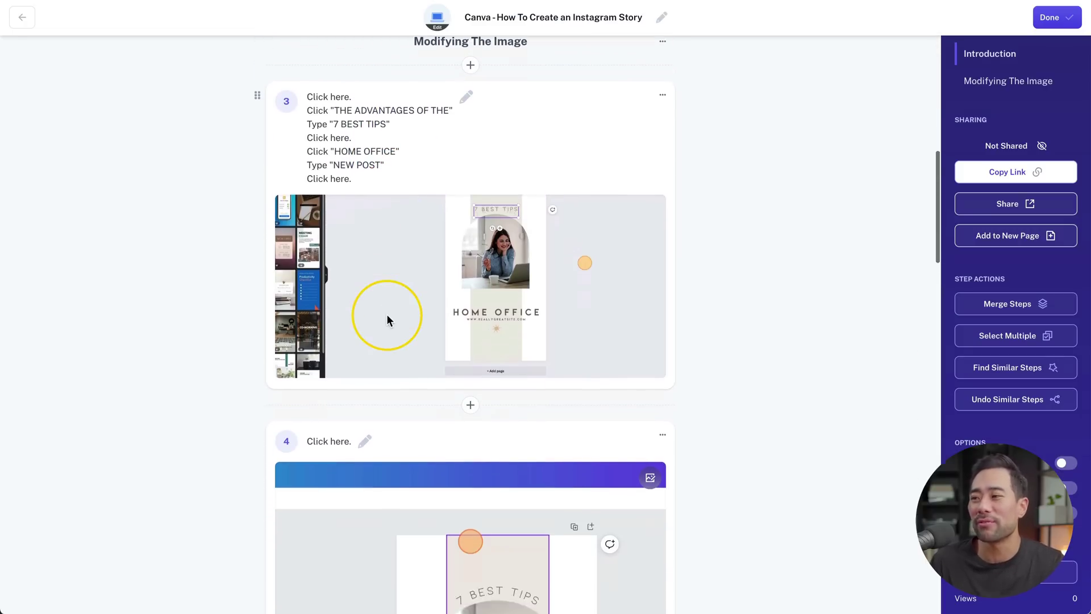
pyautogui.scroll(-2, 387, 317)
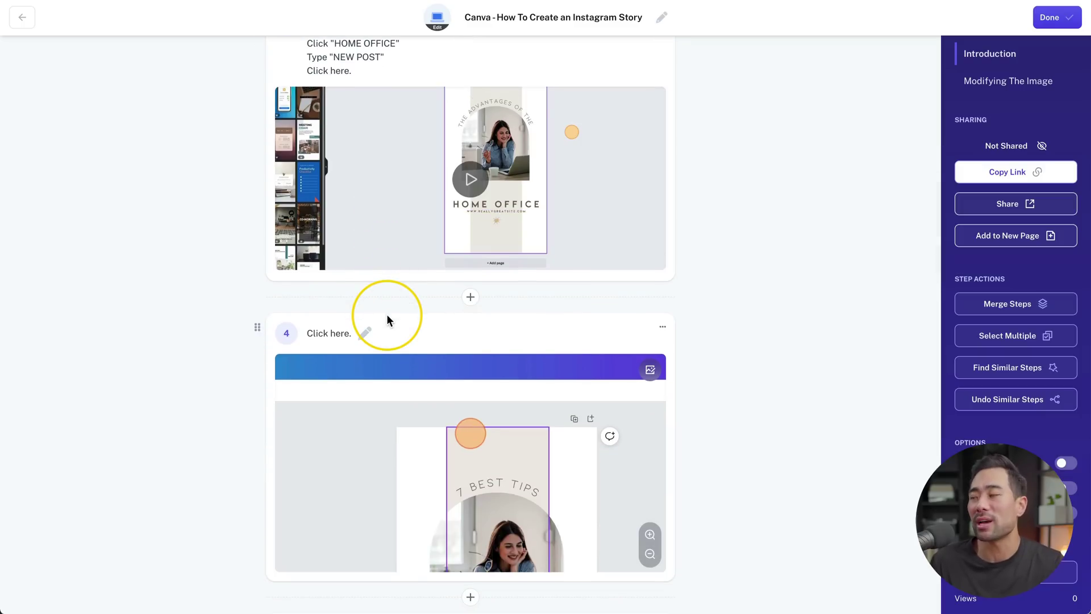
pyautogui.click(998, 404)
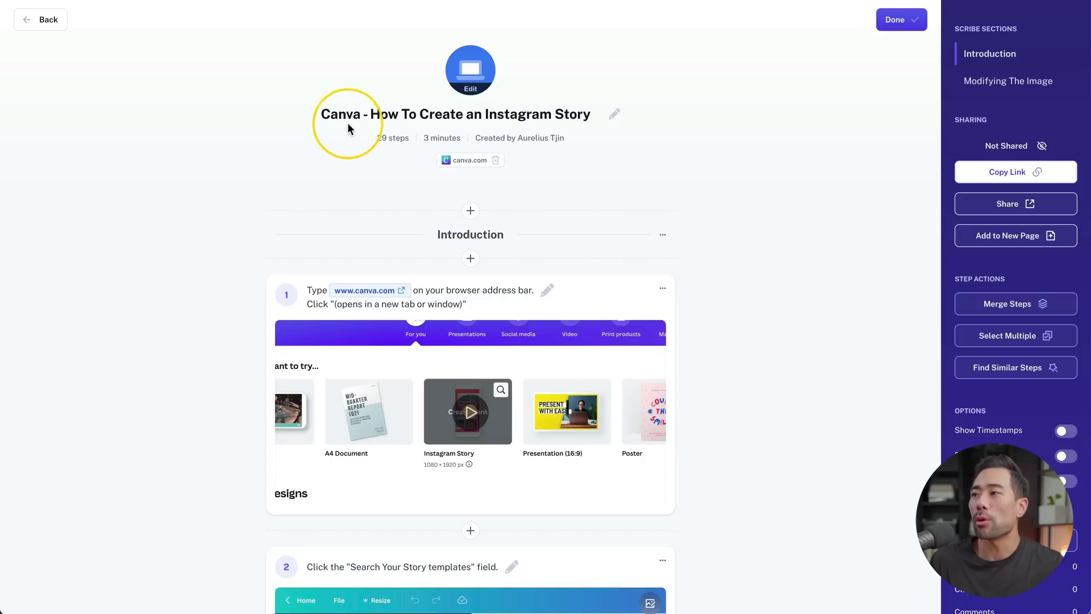
# Open step 2's screenshot in Annotate and set the Sharpie to red, Medium width
pyautogui.scroll(-6, 776, 344)
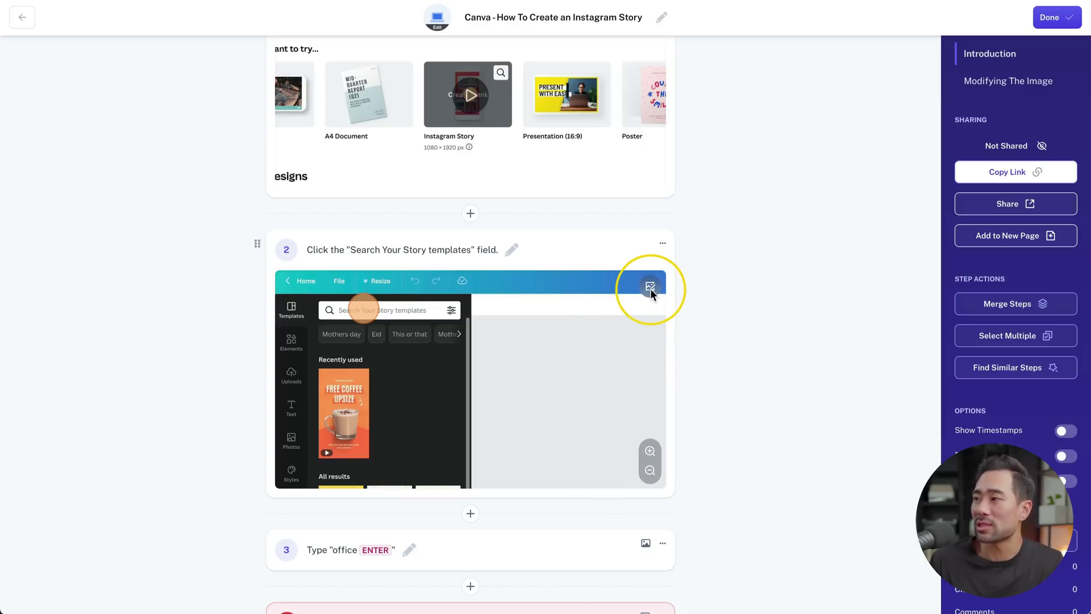
pyautogui.click(650, 287)
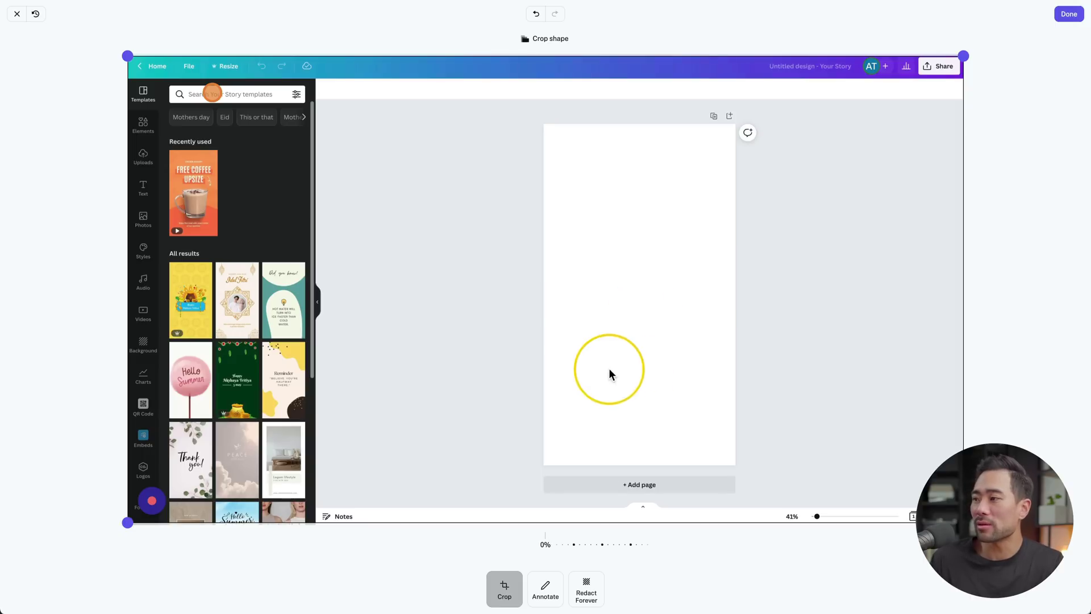
pyautogui.click(544, 588)
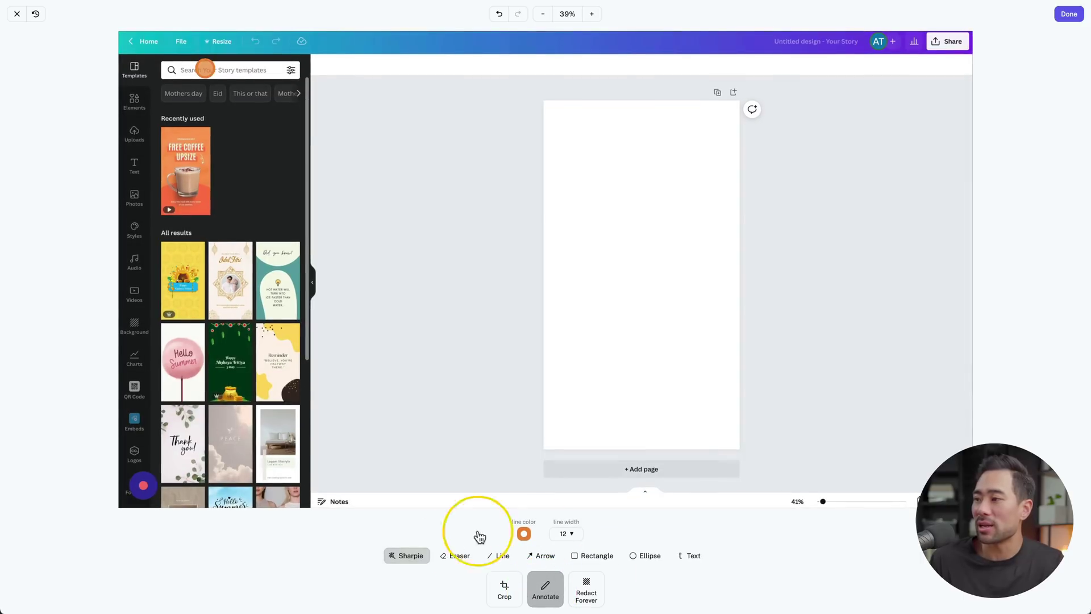
pyautogui.click(523, 533)
pyautogui.click(555, 497)
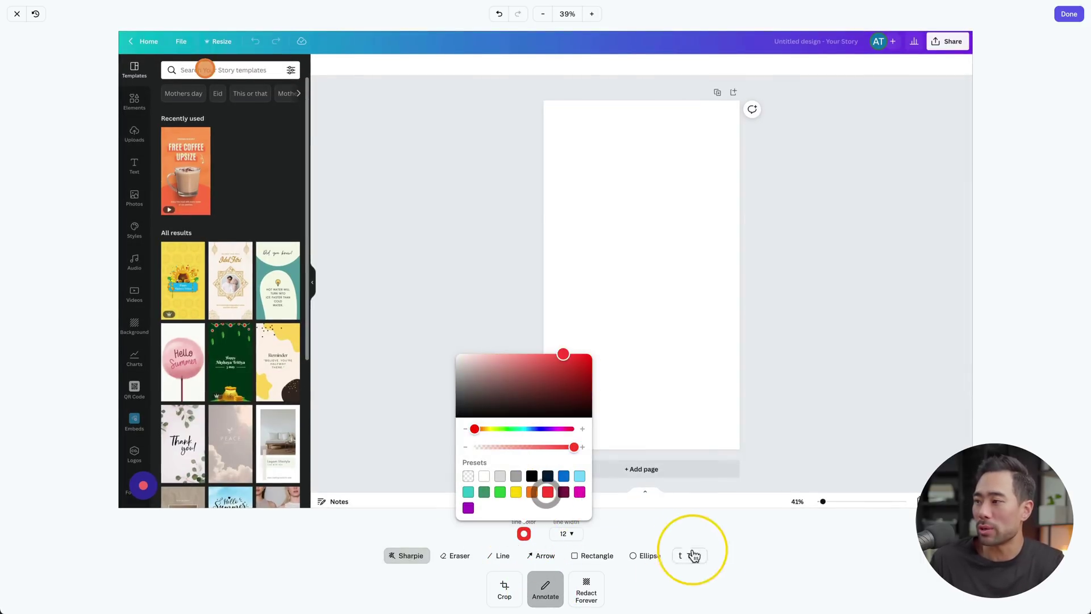
pyautogui.click(687, 526)
pyautogui.click(572, 534)
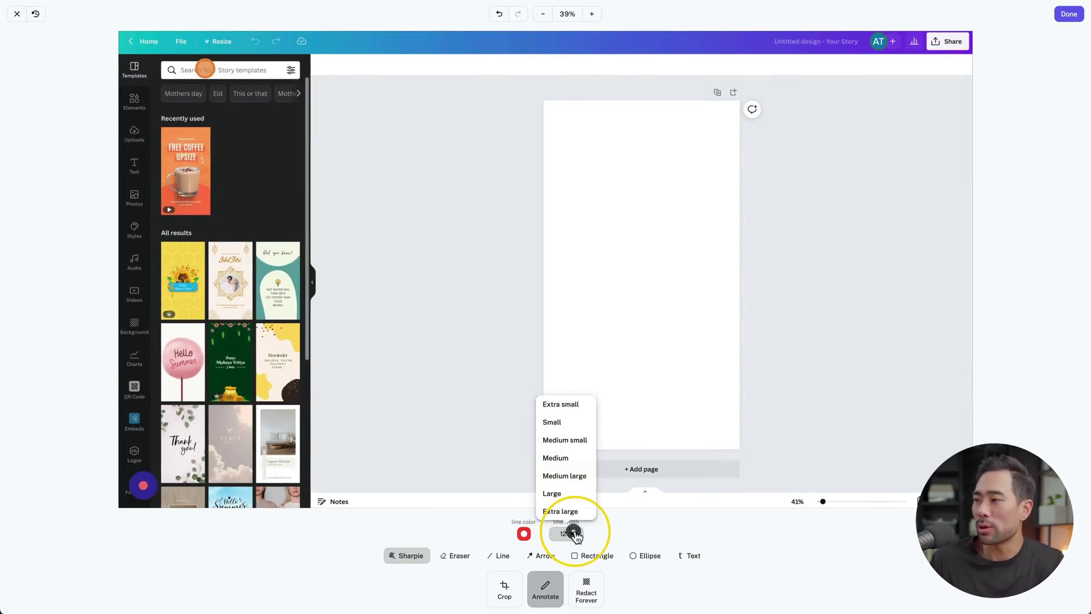
pyautogui.click(569, 457)
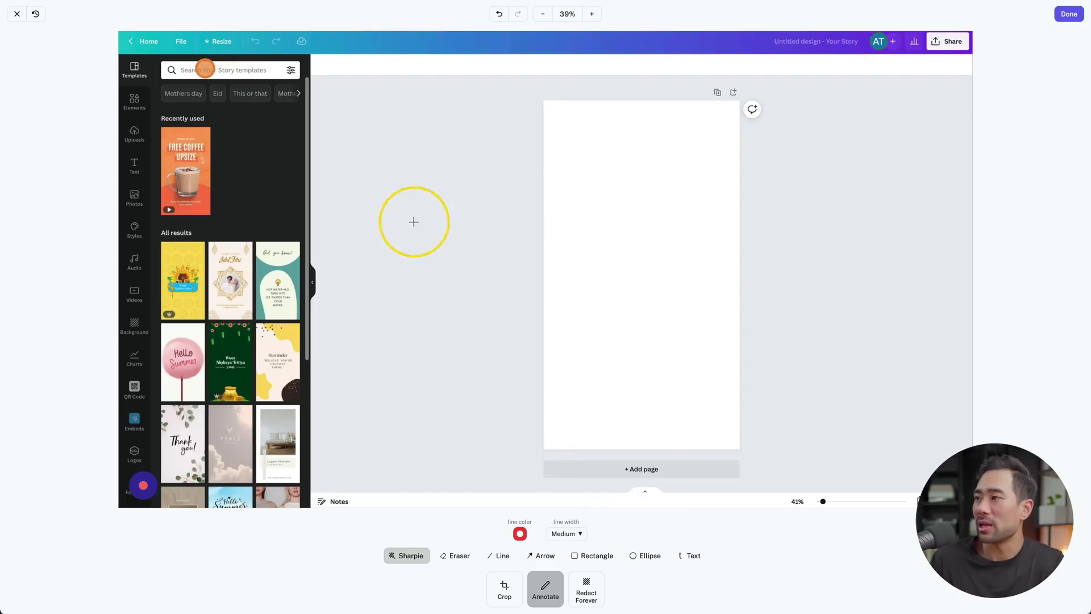
# Draw a red arrow, add a text box, box the template results in a red rectangle, and save
pyautogui.moveTo(395, 273)
pyautogui.mouseDown()
pyautogui.moveTo(486, 226)
pyautogui.moveTo(467, 261)
pyautogui.mouseUp()
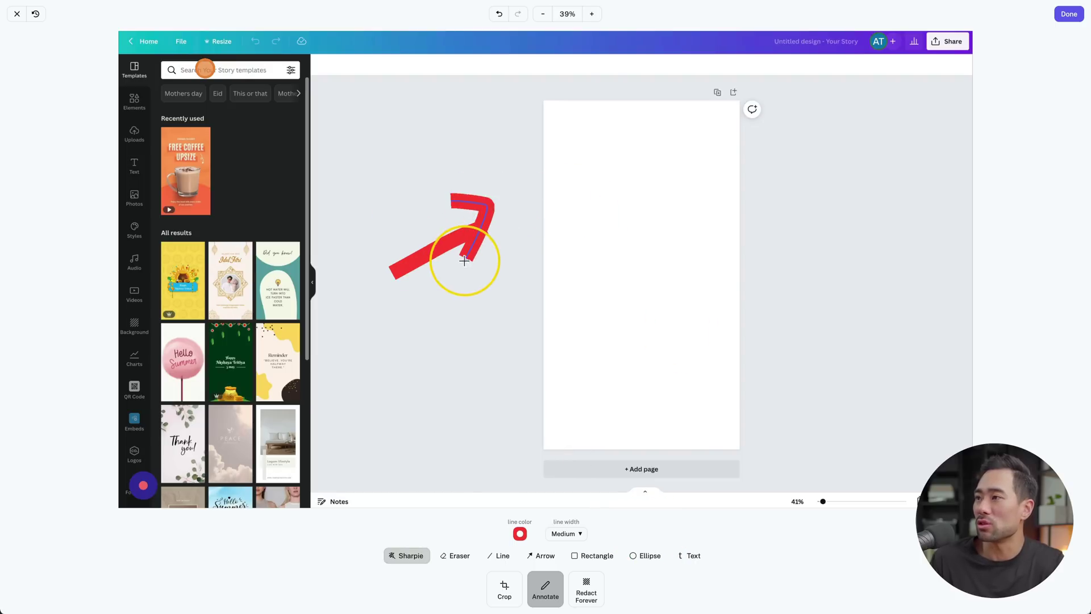
pyautogui.click(689, 555)
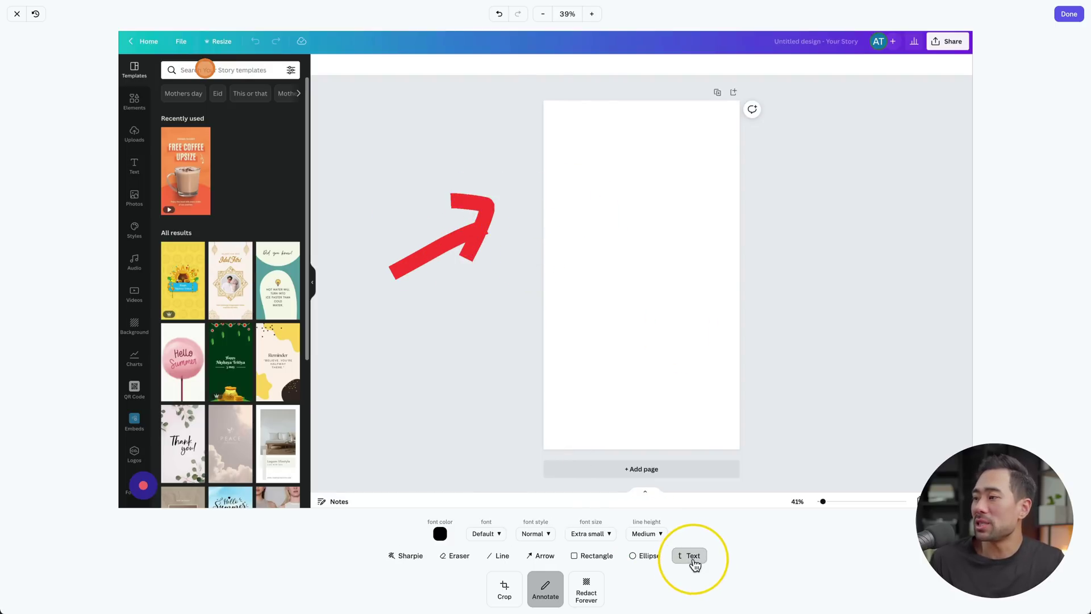
pyautogui.click(642, 210)
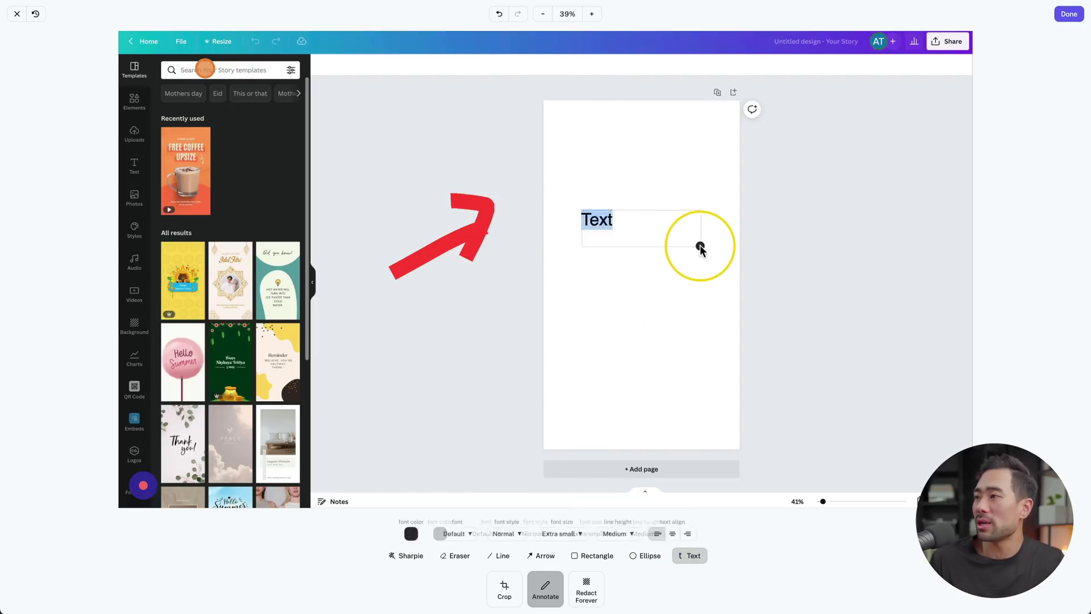
pyautogui.write('Demo')
pyautogui.click(593, 555)
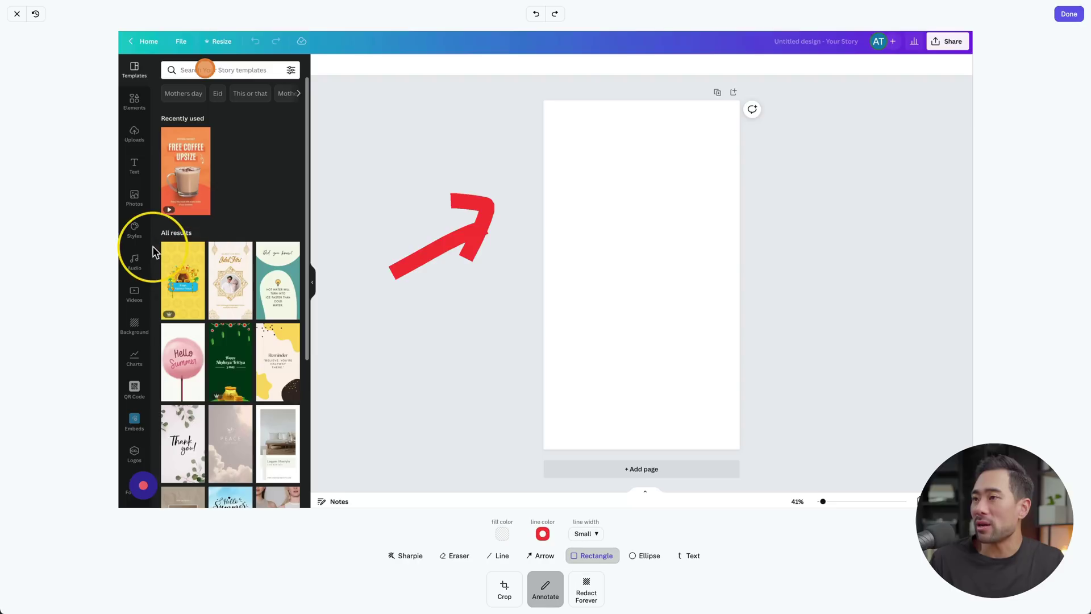
pyautogui.moveTo(152, 232)
pyautogui.mouseDown()
pyautogui.moveTo(366, 349)
pyautogui.moveTo(315, 488)
pyautogui.mouseUp()
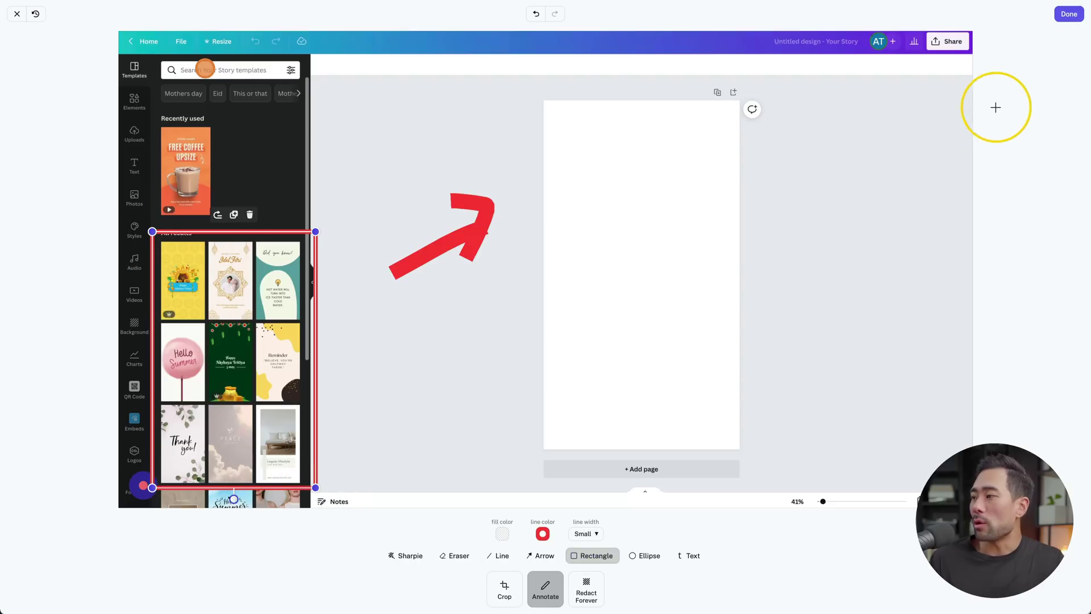
pyautogui.click(1067, 15)
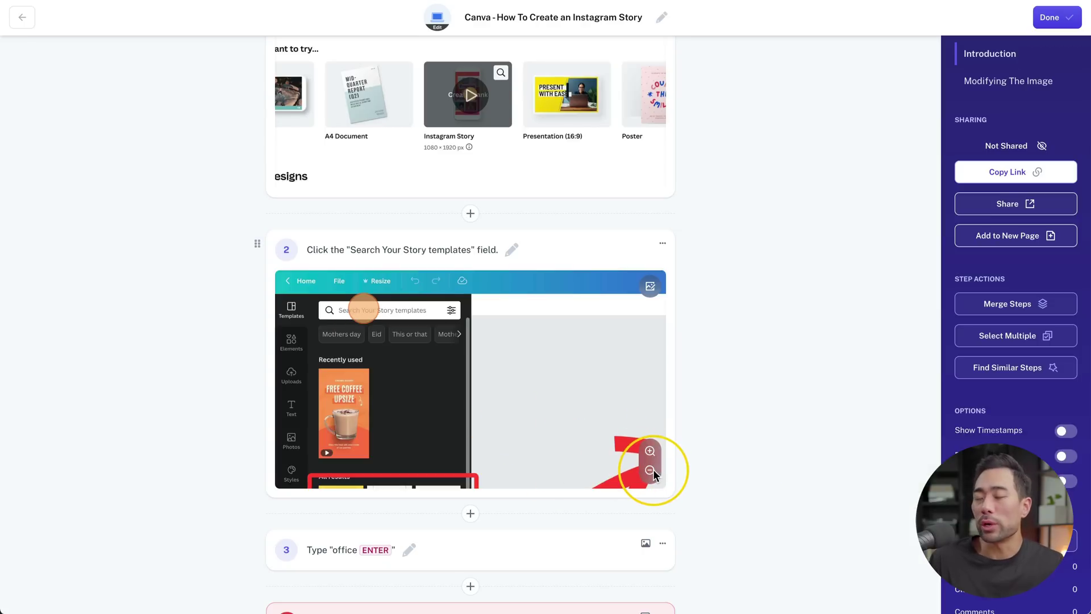
# Zoom step 2's image out to reveal the red arrow and box, then click Done
pyautogui.click(651, 469)
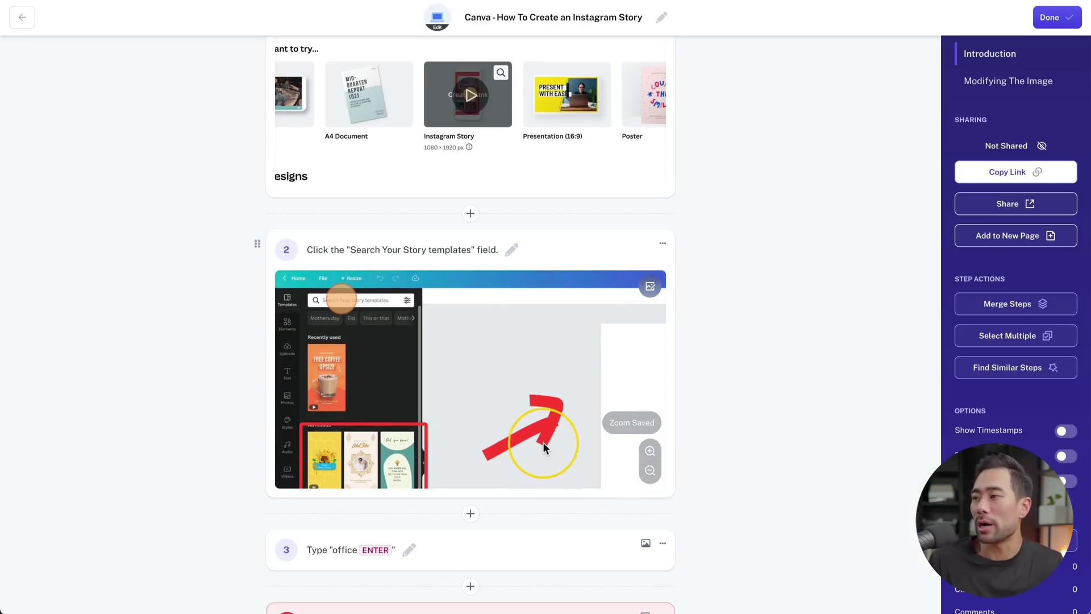
pyautogui.scroll(5, 792, 424)
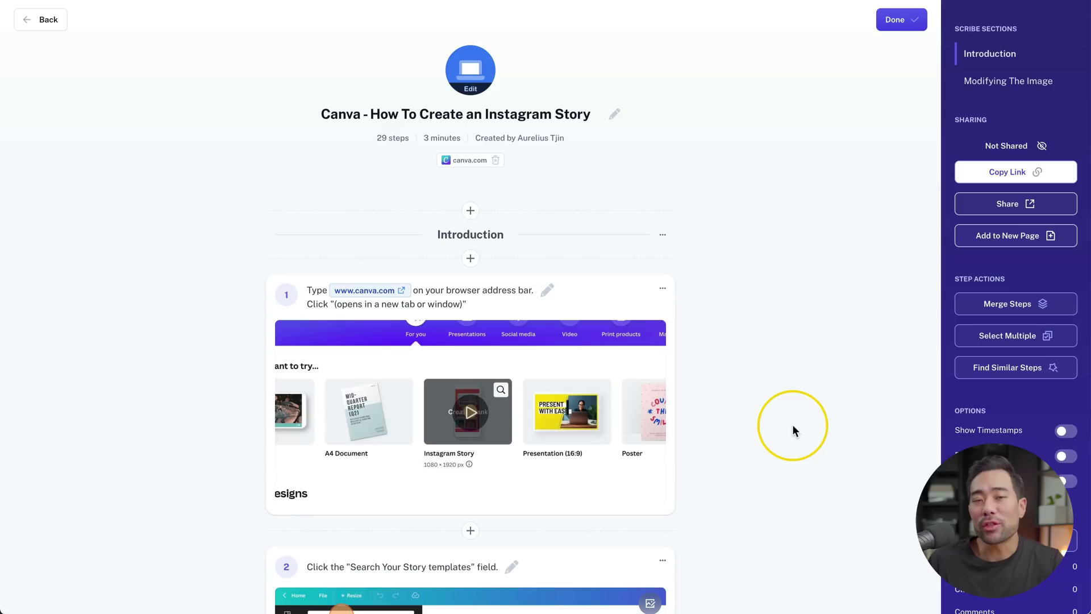
pyautogui.scroll(-15, 793, 424)
pyautogui.scroll(-7, 792, 424)
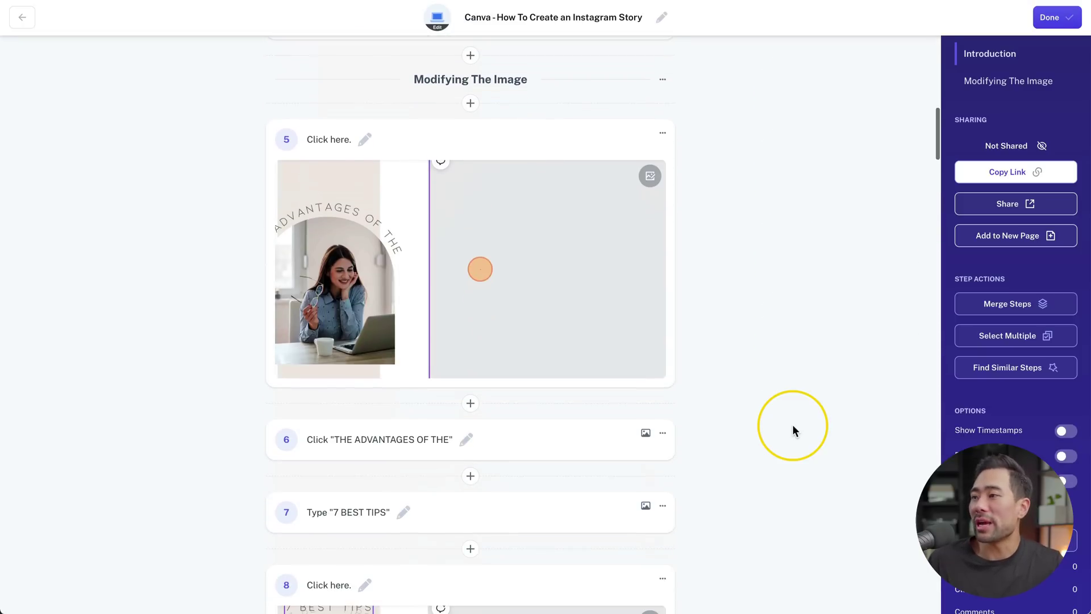
pyautogui.scroll(7, 792, 424)
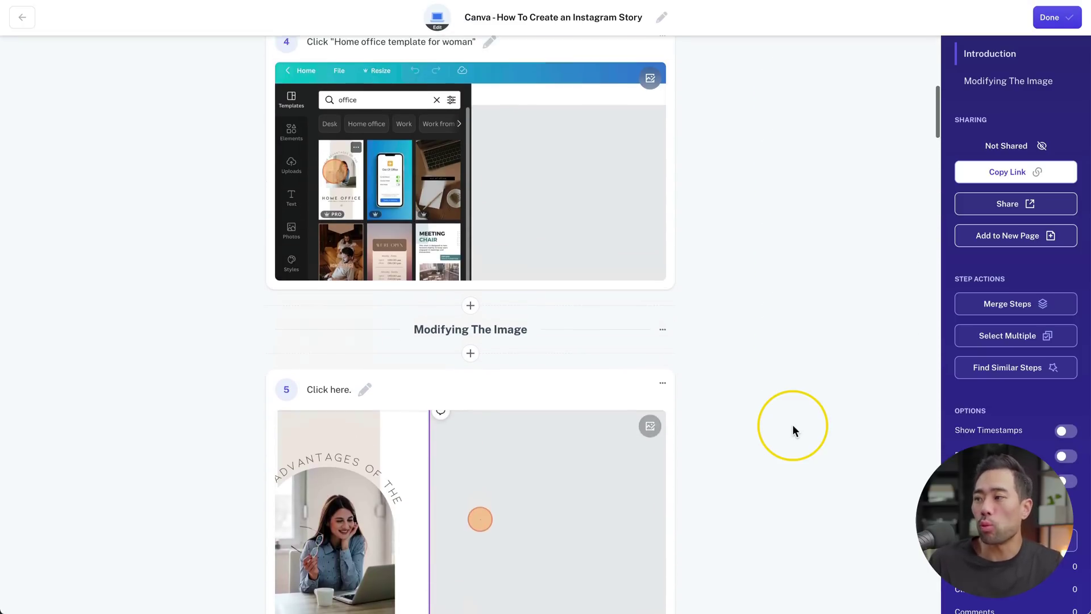
pyautogui.click(1050, 19)
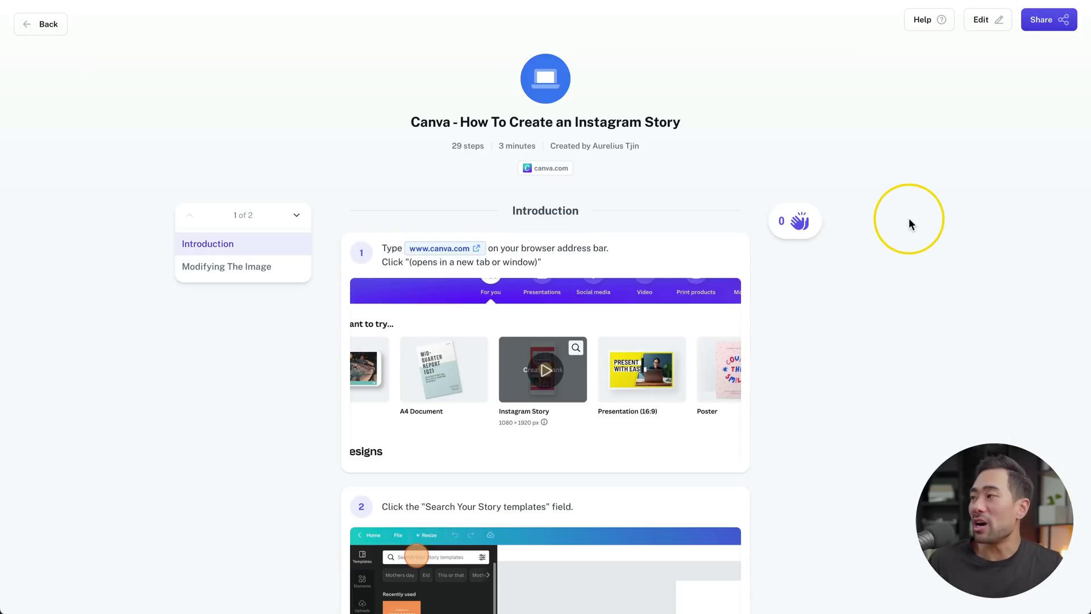
# Set the guide's sharing to Shareable with Link, then view the Smart Embed and Export options
pyautogui.click(1046, 30)
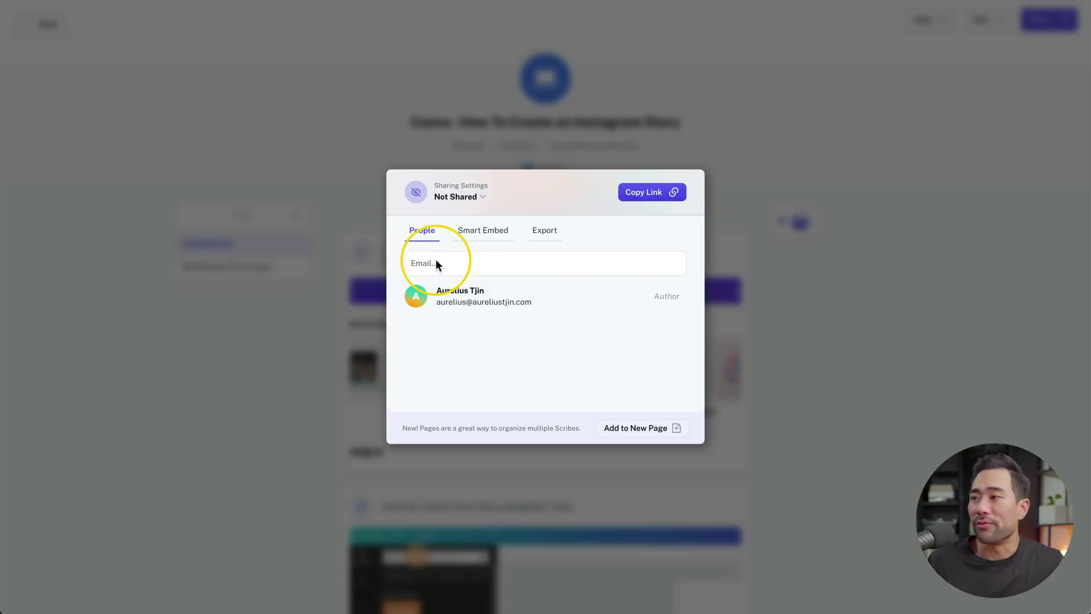
pyautogui.click(460, 197)
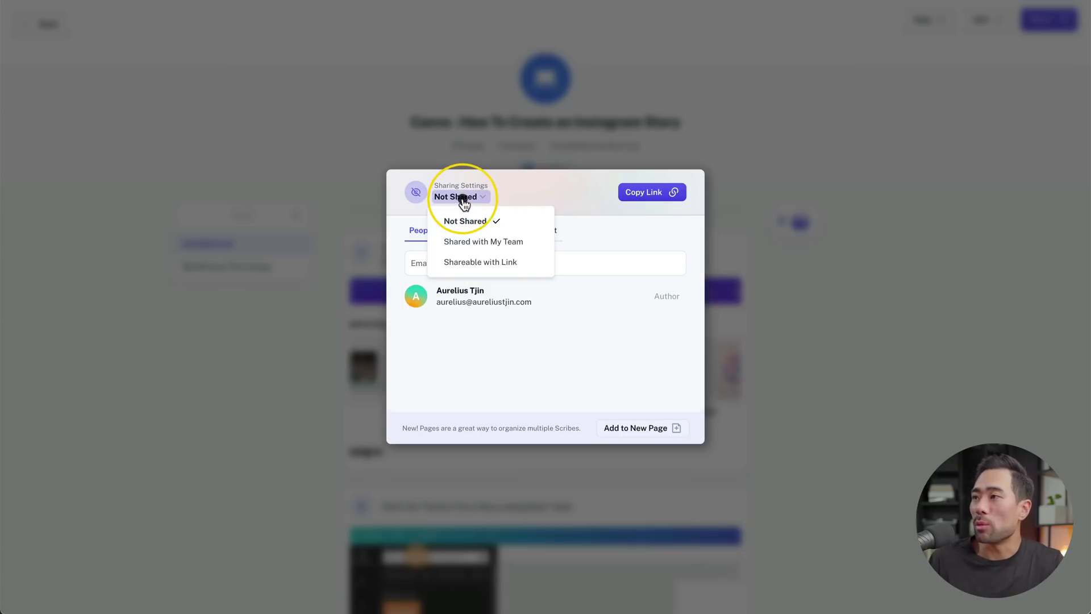
pyautogui.click(480, 262)
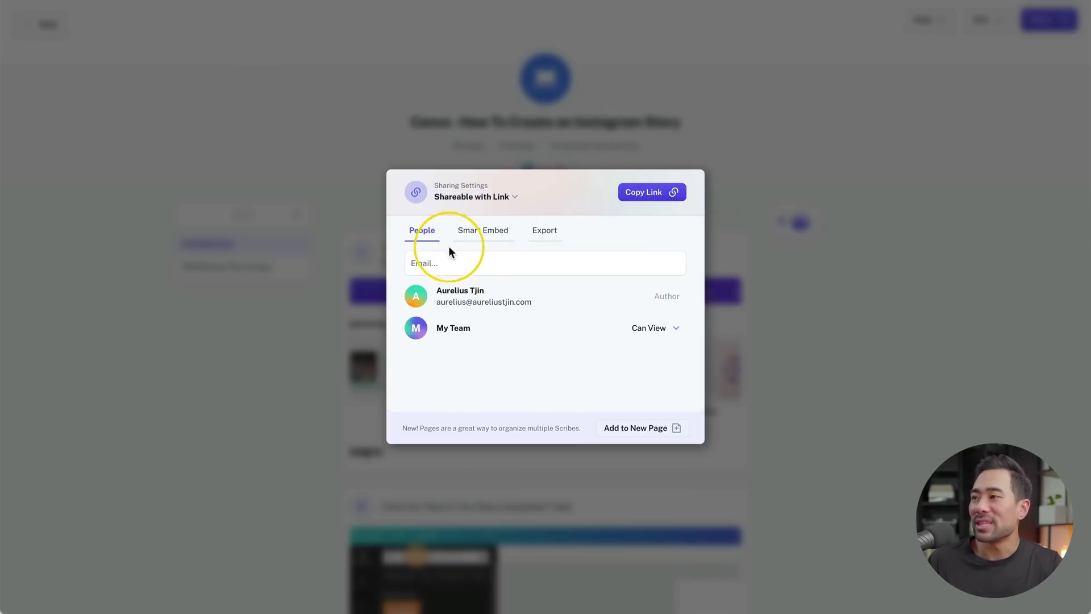
pyautogui.click(482, 231)
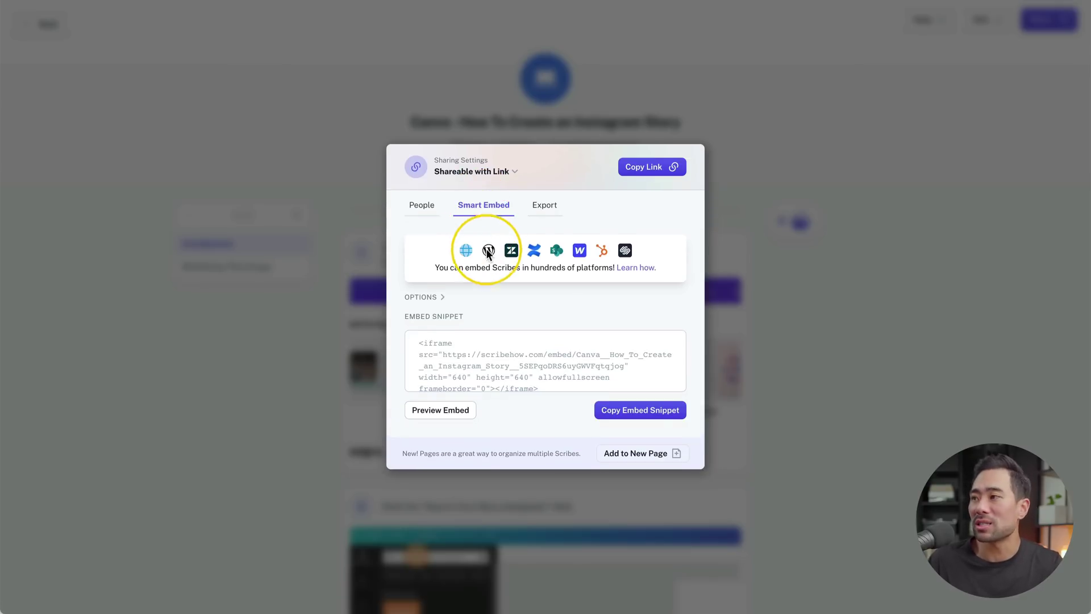
pyautogui.click(545, 206)
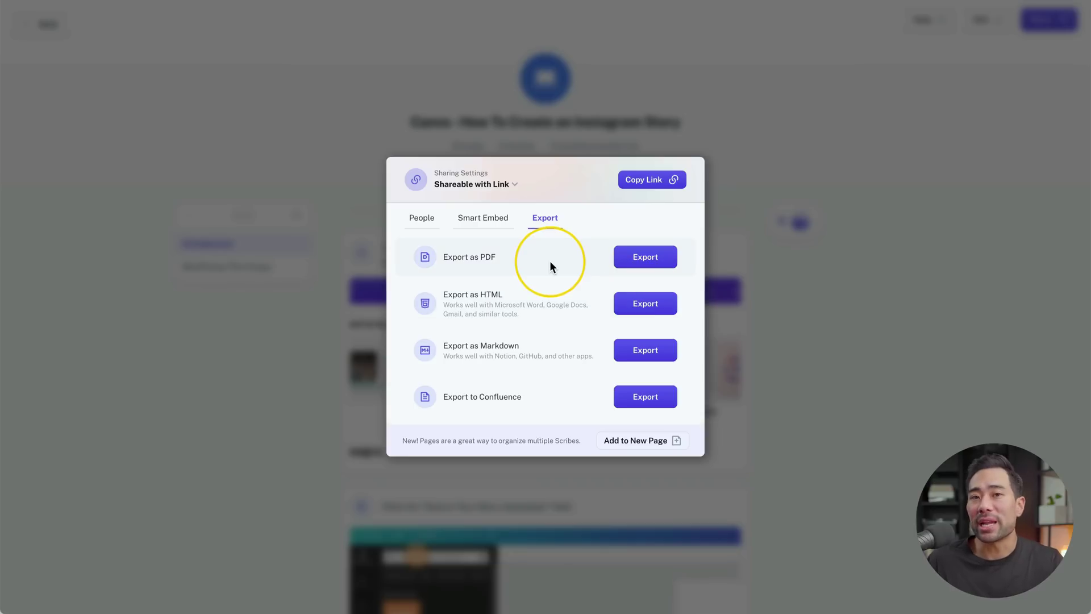
# Export the guide as a PDF and scroll through the 13-page file in Chrome's viewer
pyautogui.click(641, 263)
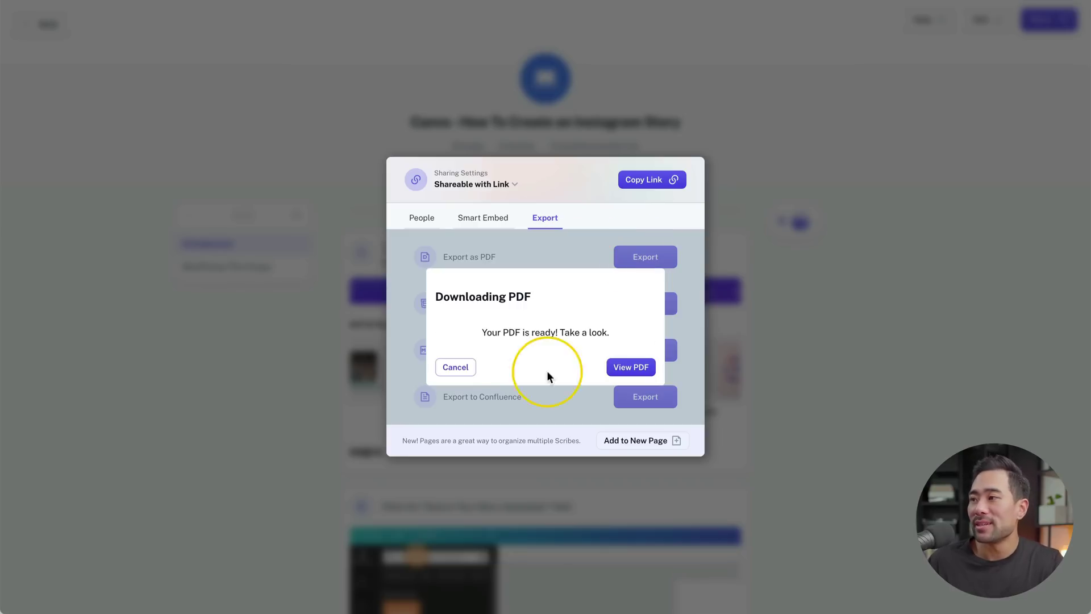
pyautogui.click(631, 367)
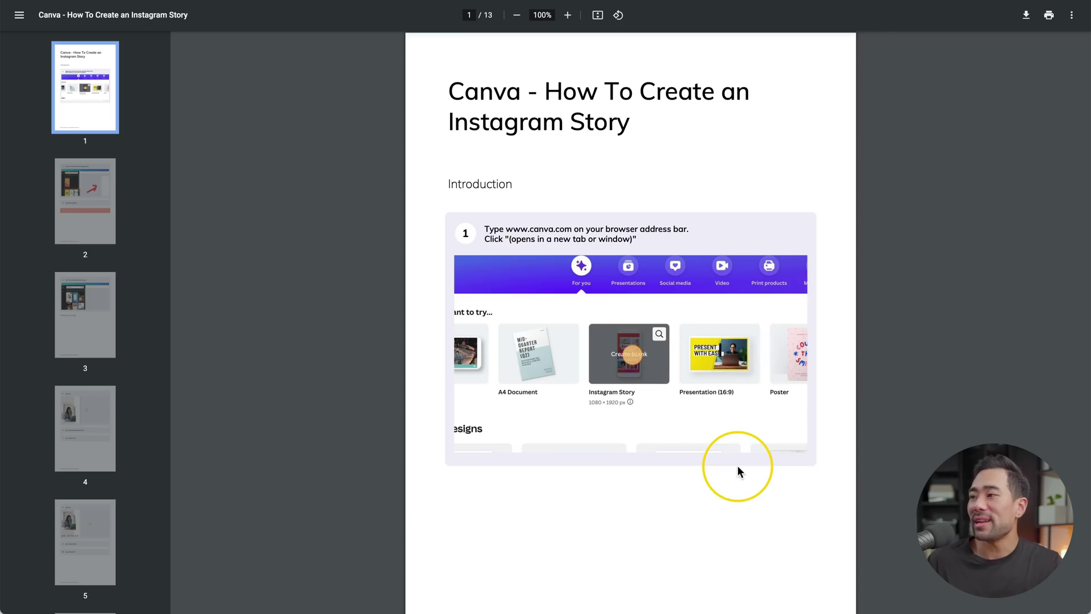
pyautogui.scroll(-20, 739, 471)
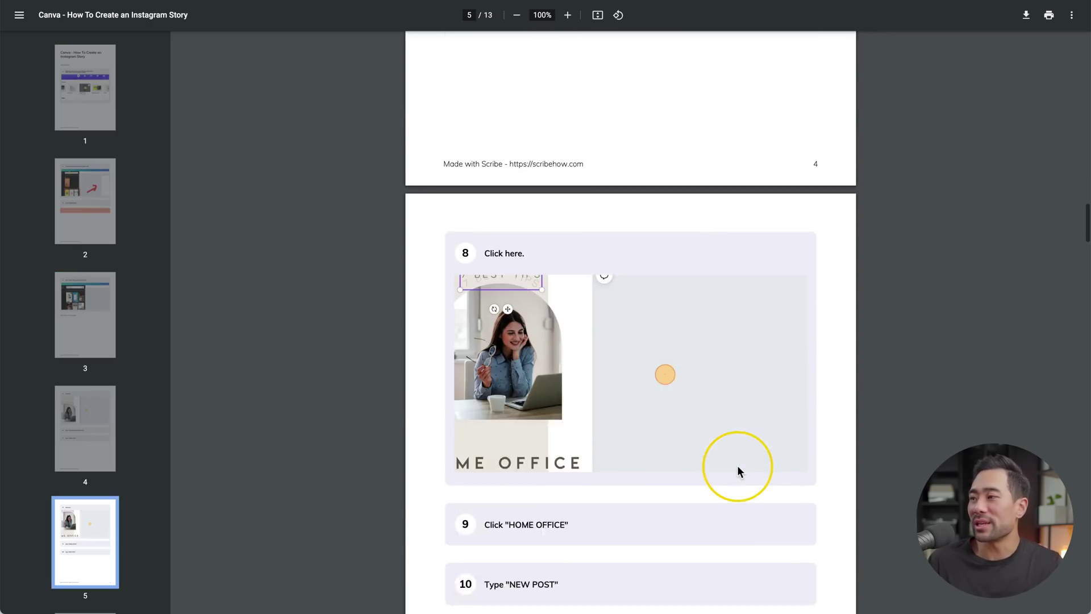
pyautogui.scroll(-20, 739, 471)
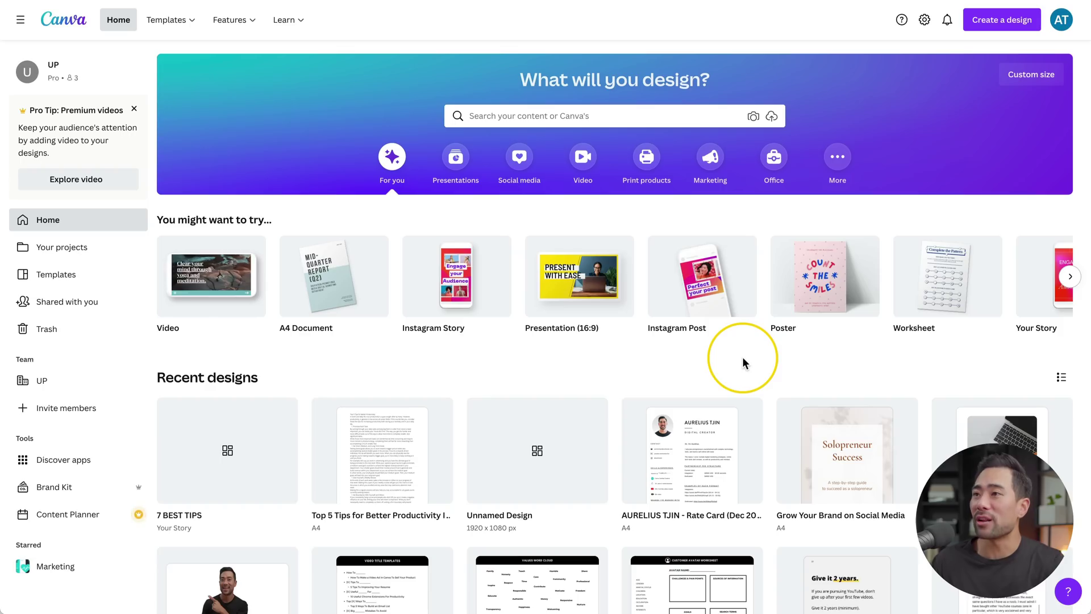
# Drag the exported guide PDF from Finder onto Canva and open the imported design
pyautogui.press('super+Tab')
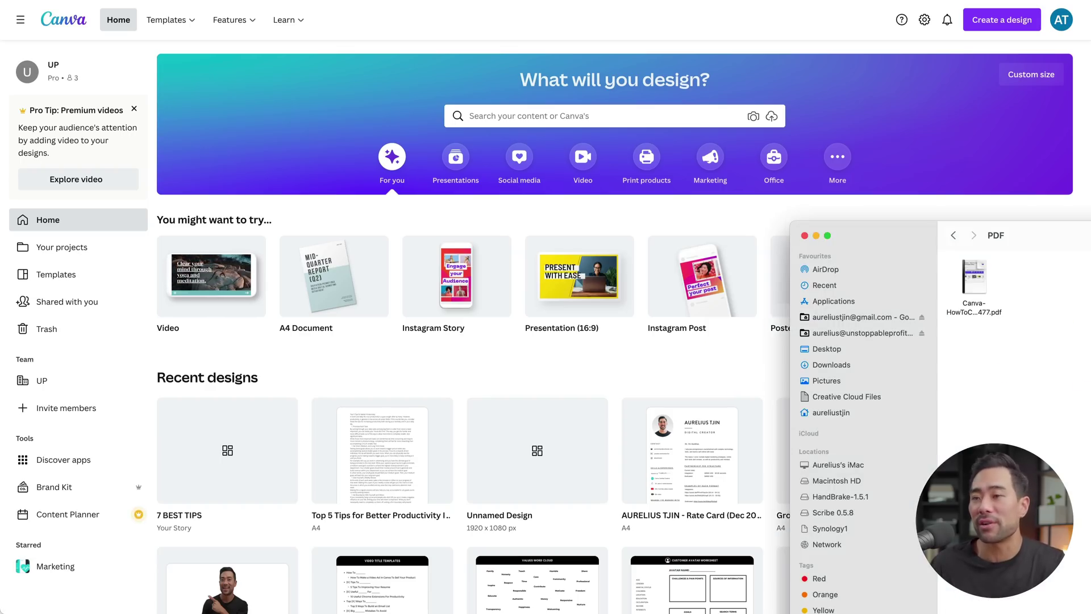
pyautogui.click(968, 272)
pyautogui.moveTo(969, 271); pyautogui.dragTo(486, 398)
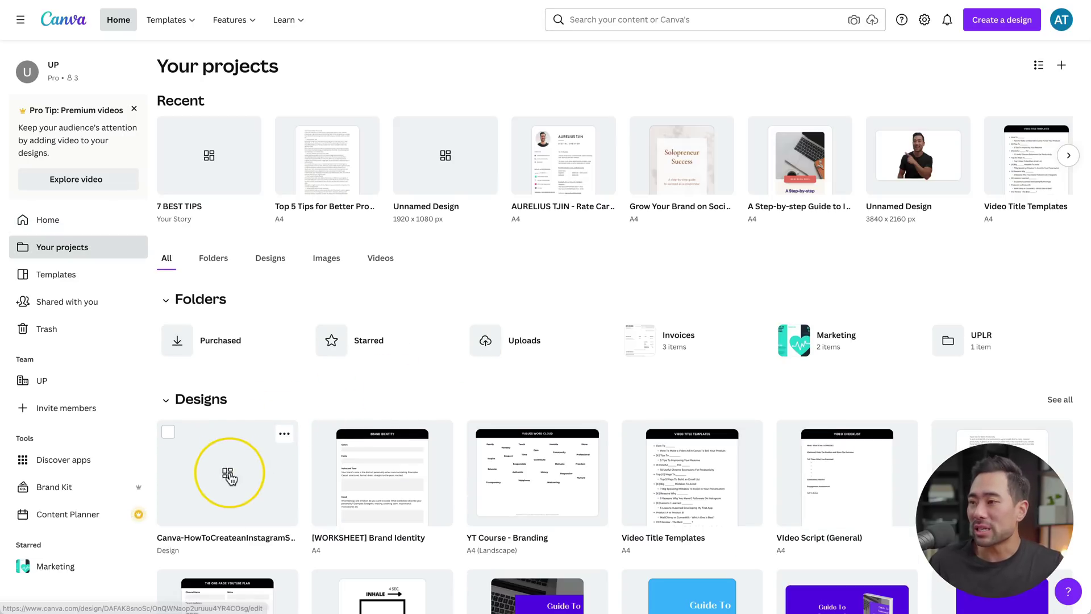
pyautogui.click(230, 473)
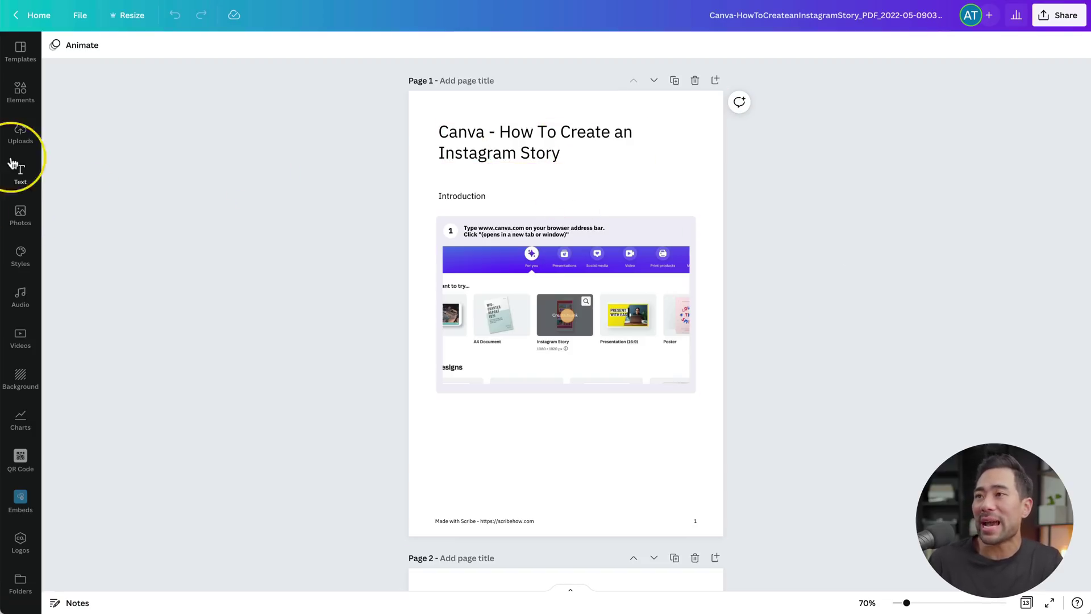
# Show the Templates panel beside the imported guide, select page 1, and scroll through its pages
pyautogui.click(21, 52)
pyautogui.click(828, 429)
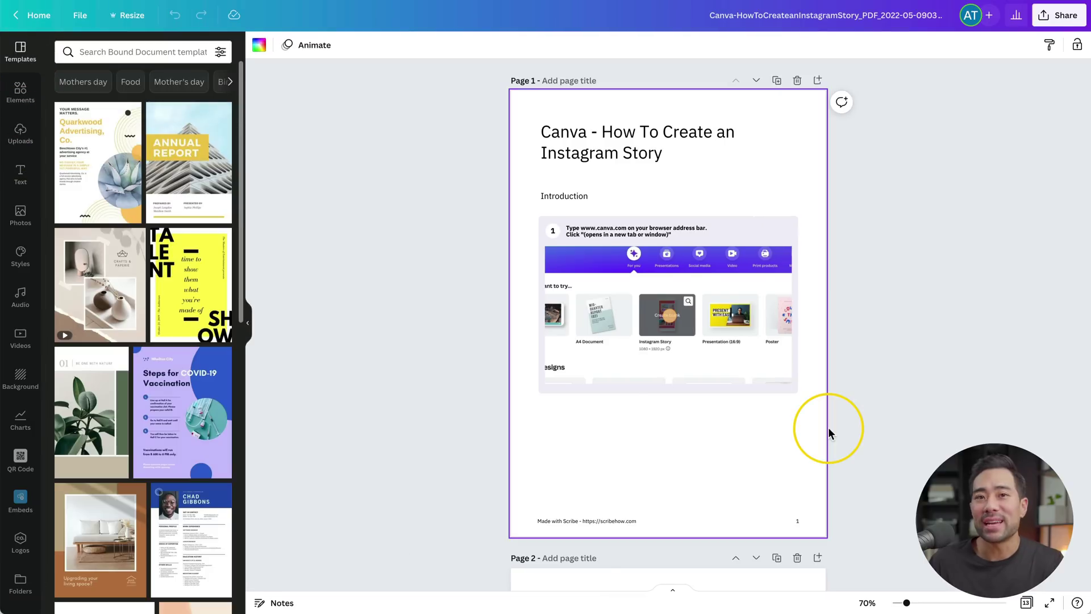
pyautogui.scroll(-15, 828, 427)
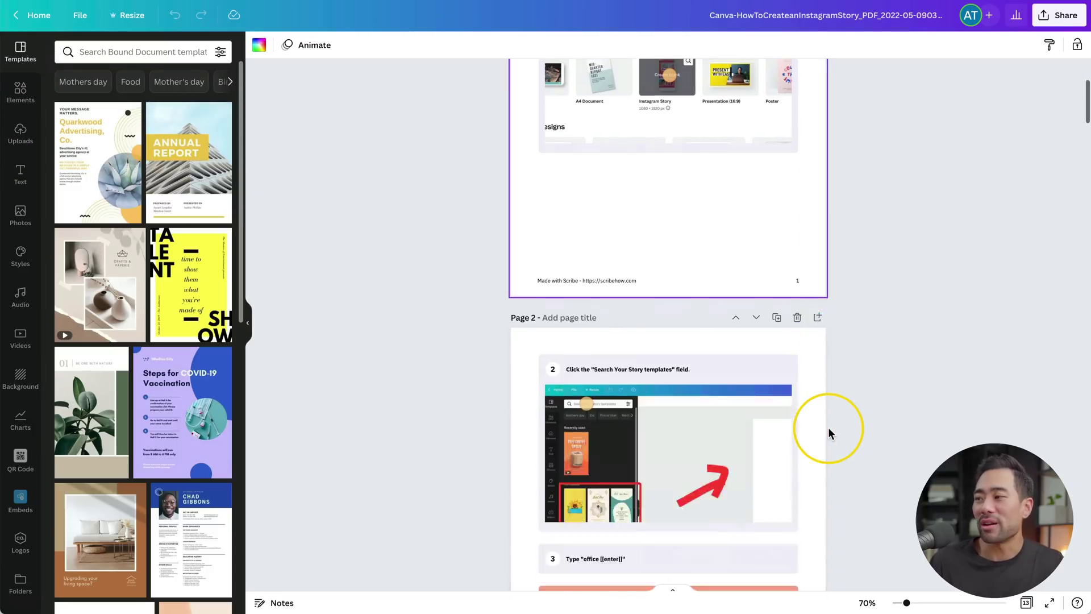